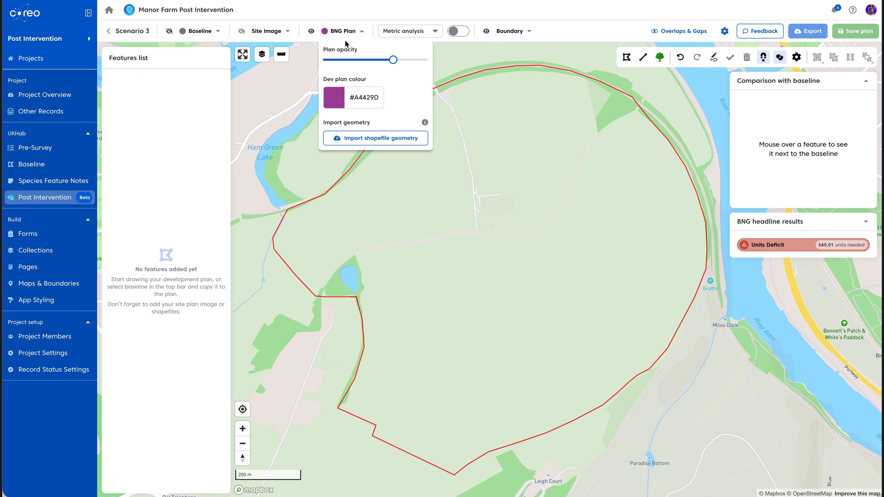
Import the manor-farm-planv1.shp.zip shapefile as BNG plan geometry
{"action": "left_click", "coordinate": [377, 141]}
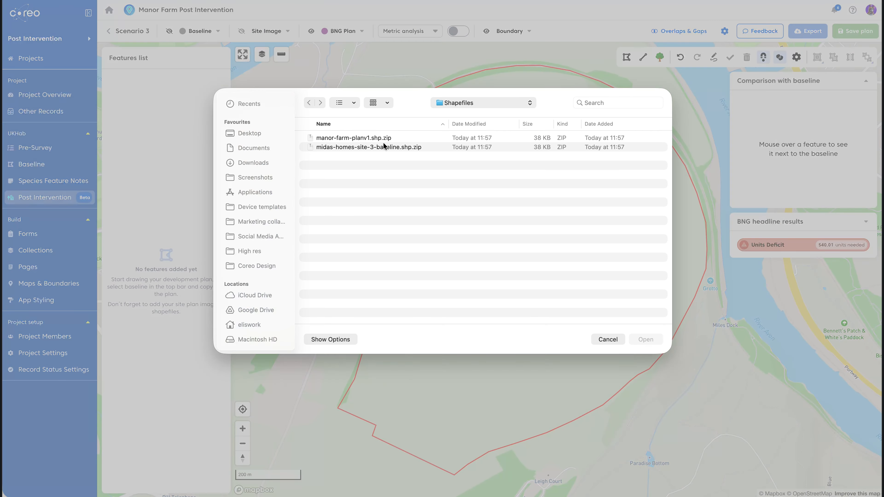
{"action": "left_click", "coordinate": [361, 139]}
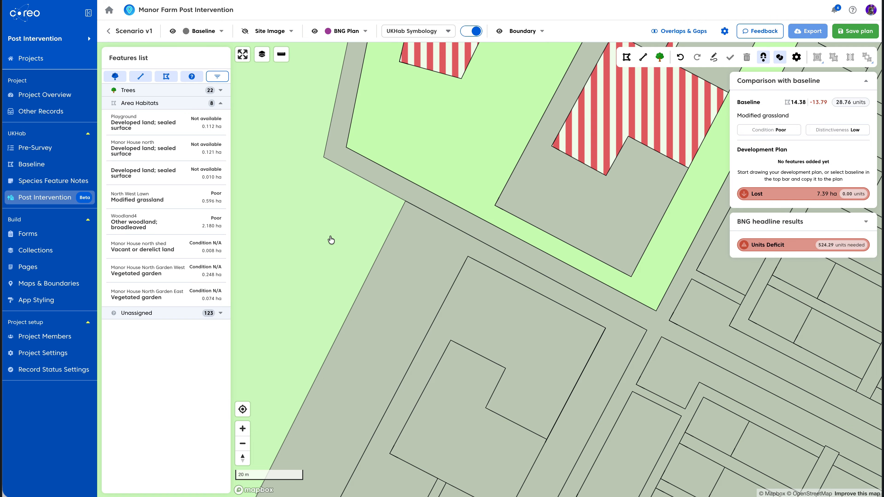
Select the strip feature beside the road and assign it the Modified grassland habitat
{"action": "left_click", "coordinate": [417, 274]}
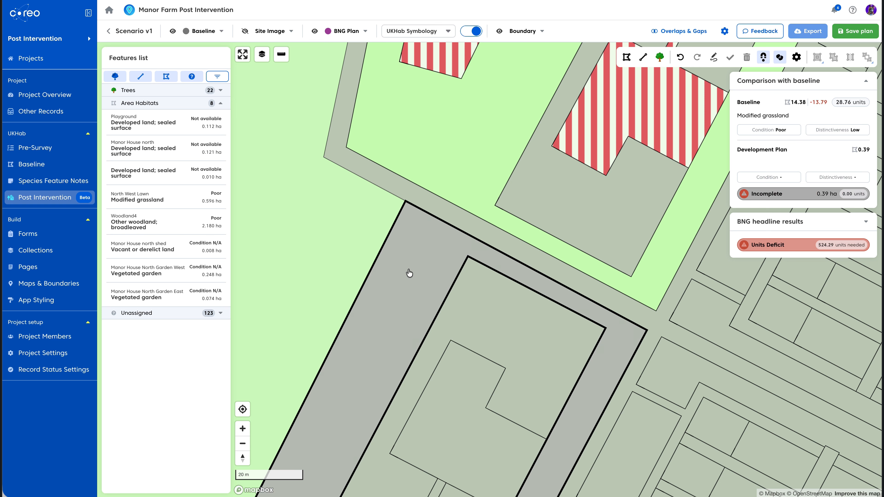
{"action": "left_click", "coordinate": [412, 274]}
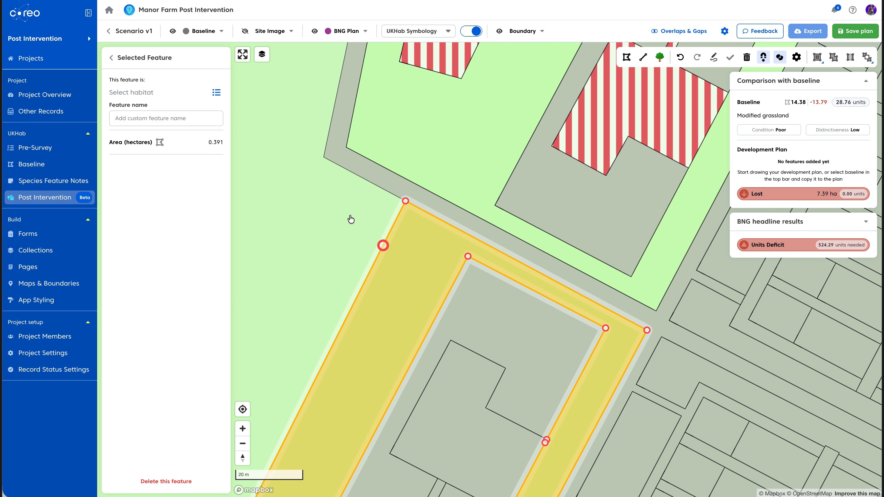
{"action": "left_click", "coordinate": [213, 94]}
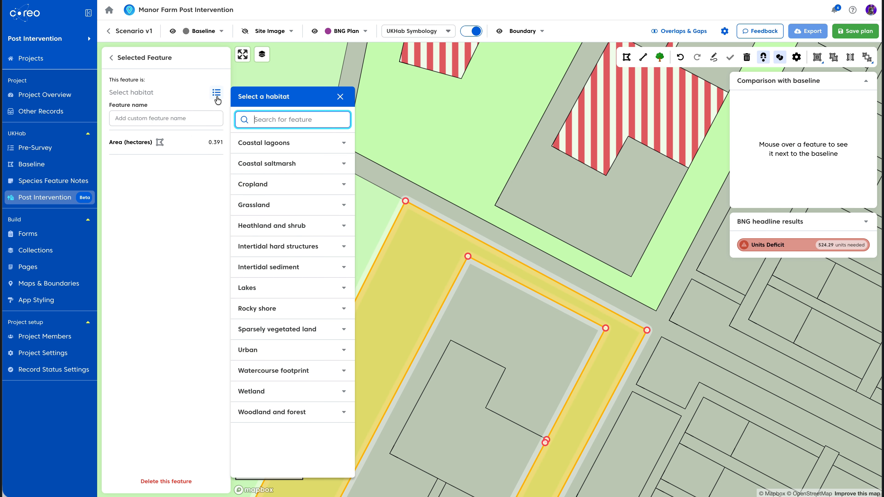
{"action": "left_click", "coordinate": [342, 206]}
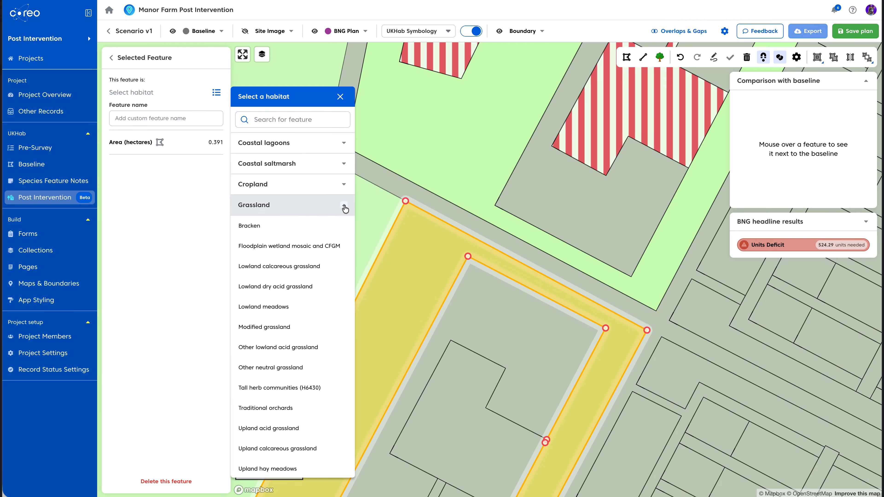
{"action": "left_click", "coordinate": [345, 209]}
{"action": "left_click", "coordinate": [278, 120]}
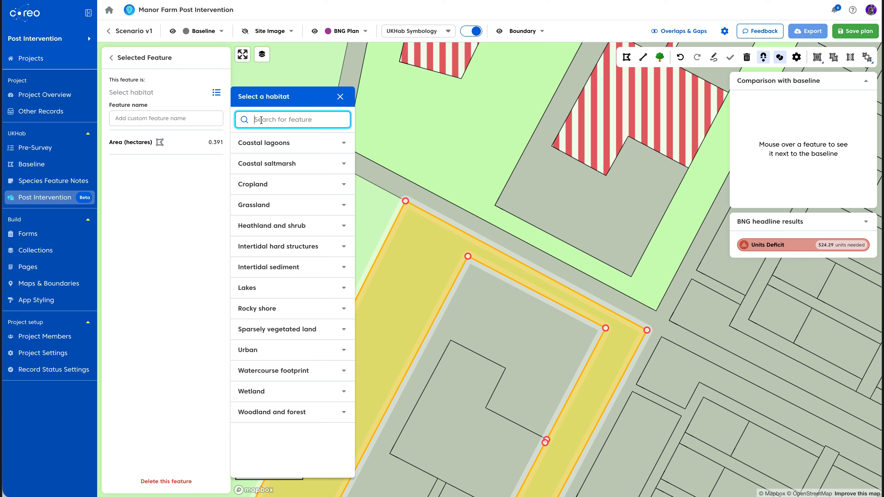
{"action": "type", "text": "moc"}
{"action": "left_click", "coordinate": [268, 143]}
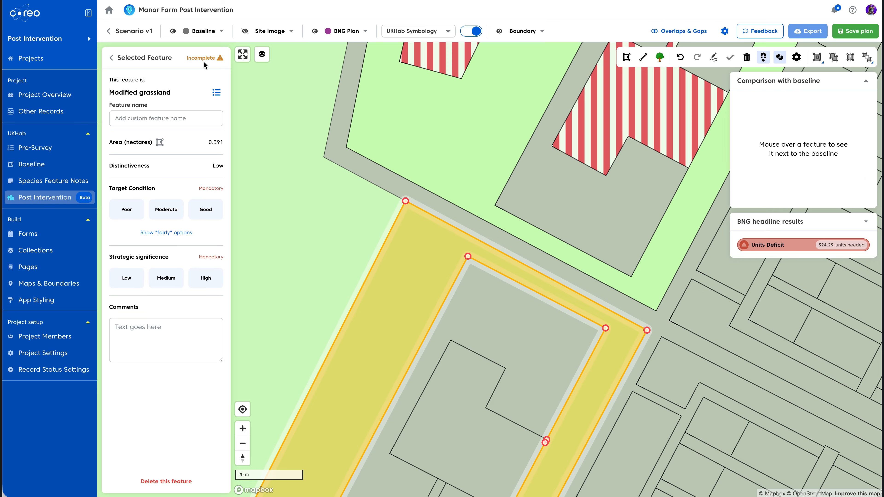
Expand the headline results and set the strip's target condition to Moderate, strategic significance Low and enhancement to Advance
{"action": "left_click", "coordinate": [867, 222]}
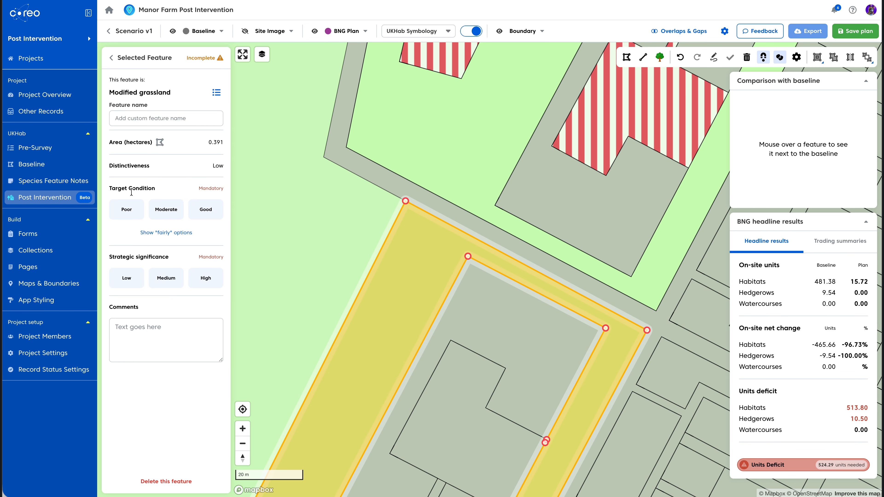
{"action": "left_click", "coordinate": [139, 212]}
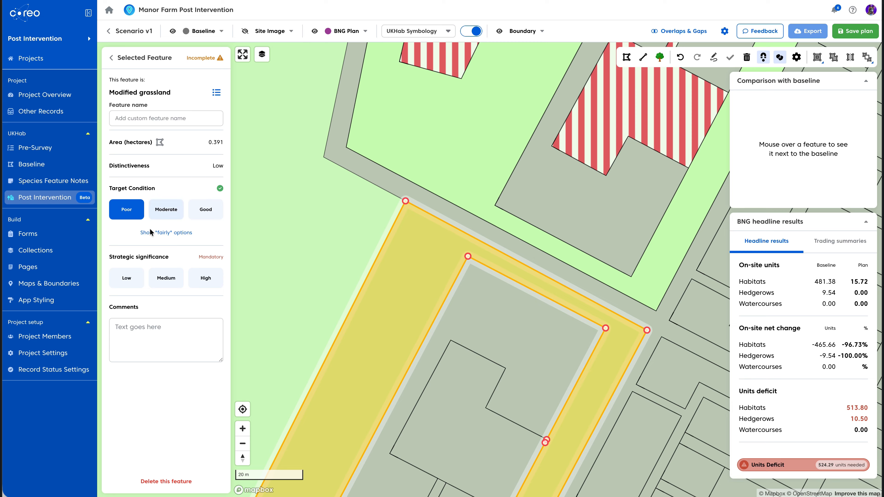
{"action": "left_click", "coordinate": [126, 278]}
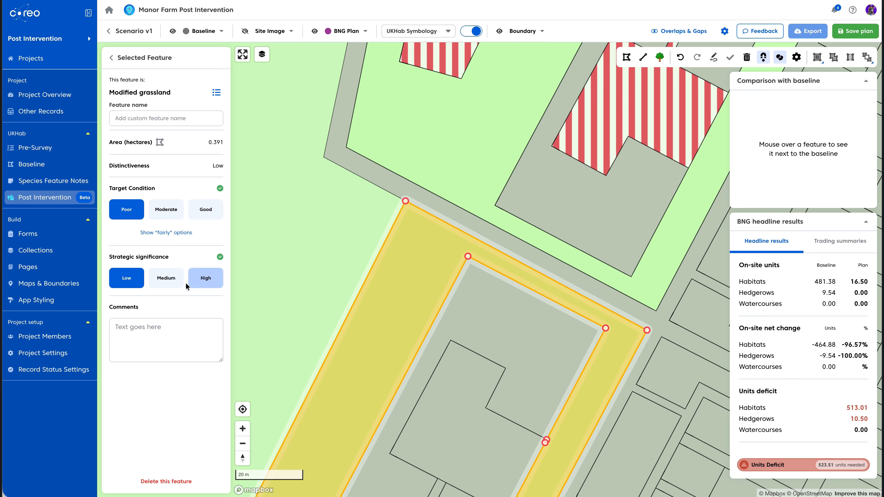
{"action": "left_click", "coordinate": [159, 210]}
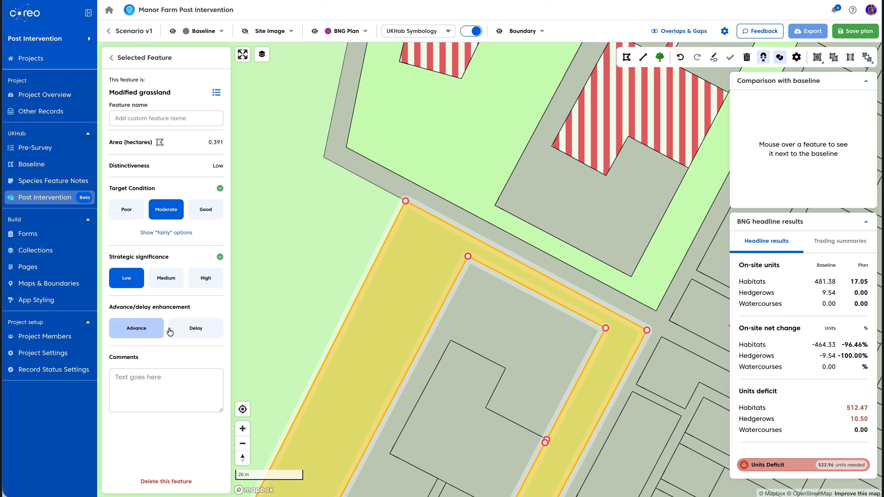
{"action": "left_click", "coordinate": [139, 336]}
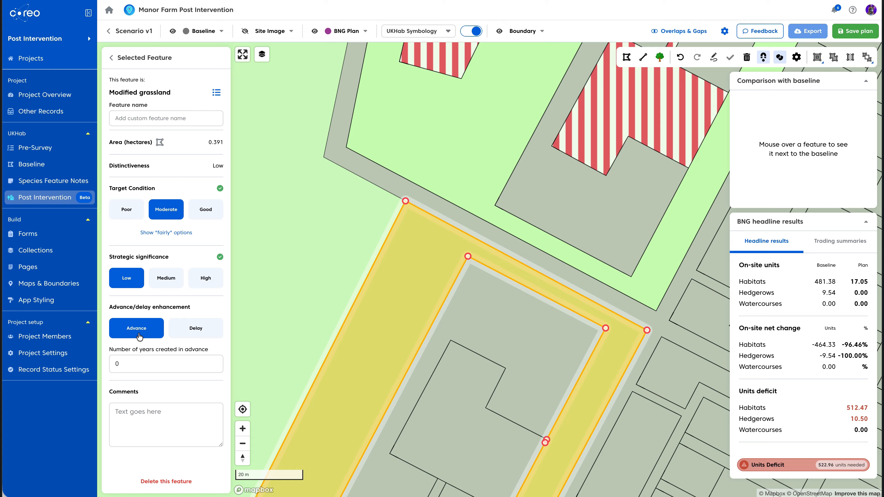
{"action": "left_click", "coordinate": [140, 336]}
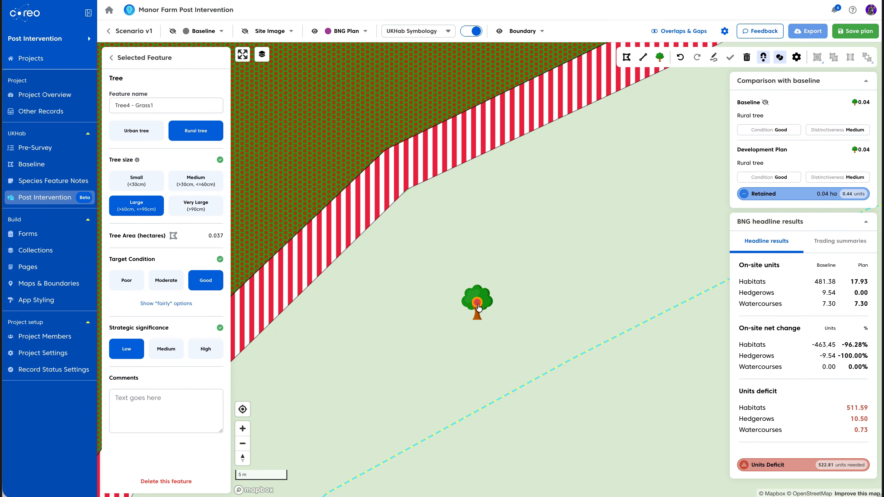
Select the river line feature to review its attributes
{"action": "left_click", "coordinate": [550, 374]}
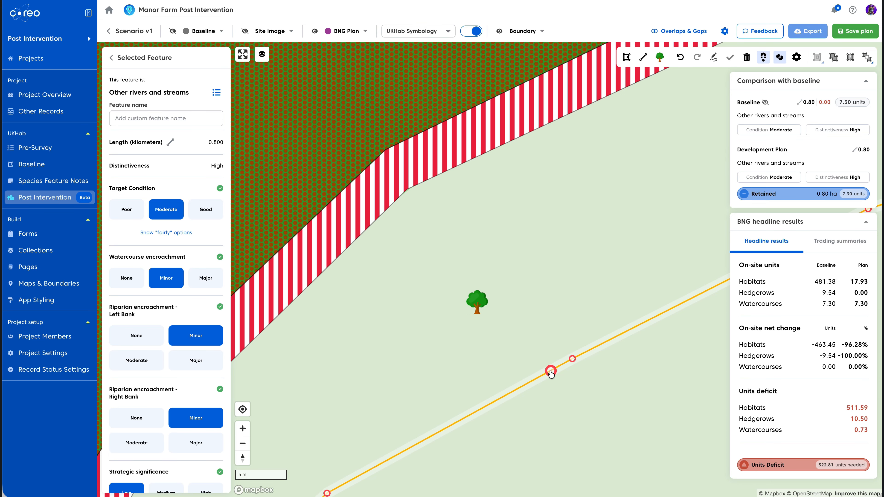
{"action": "left_click", "coordinate": [551, 374]}
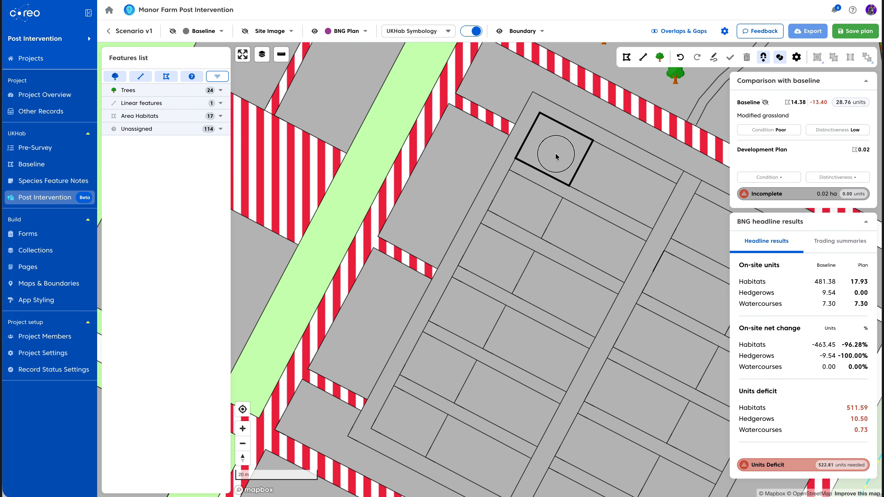
Select six small building plots together and assign them the Developed land; sealed surface habitat
{"action": "left_click", "coordinate": [557, 156]}
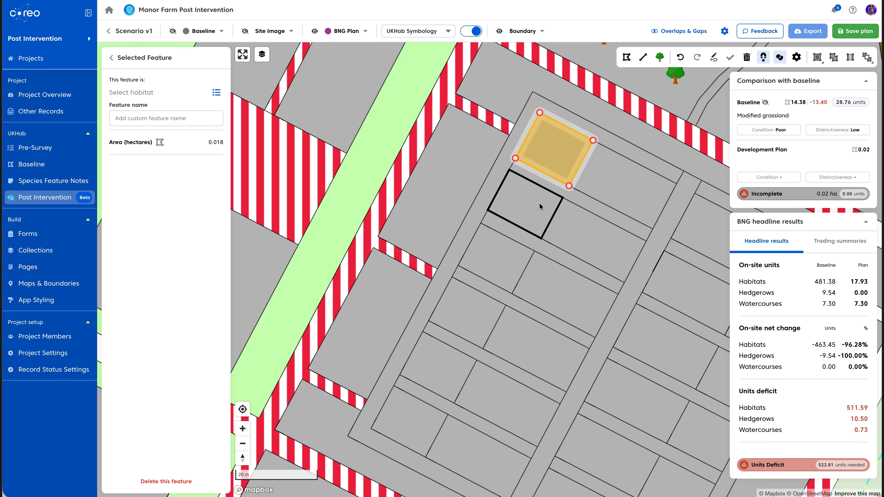
{"action": "left_click", "coordinate": [537, 214], "text": "shift"}
{"action": "left_click", "coordinate": [487, 263], "text": "shift"}
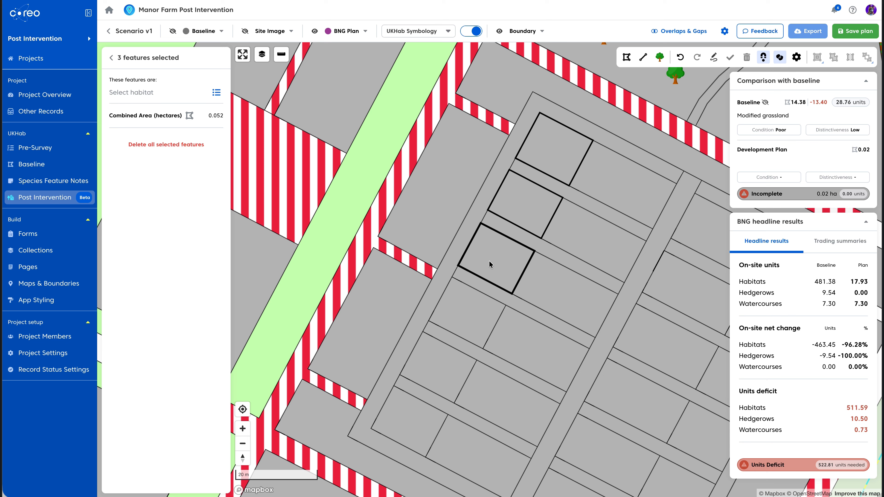
{"action": "left_click", "coordinate": [464, 320], "text": "shift"}
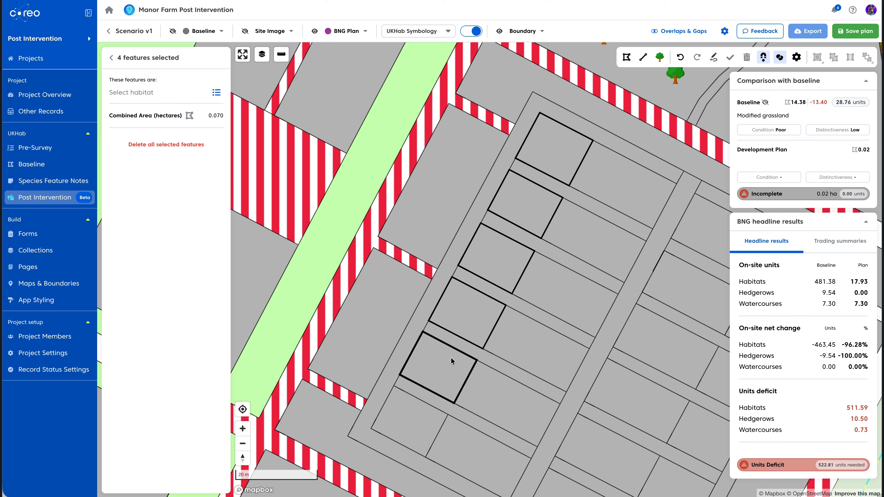
{"action": "left_click", "coordinate": [418, 416], "text": "shift"}
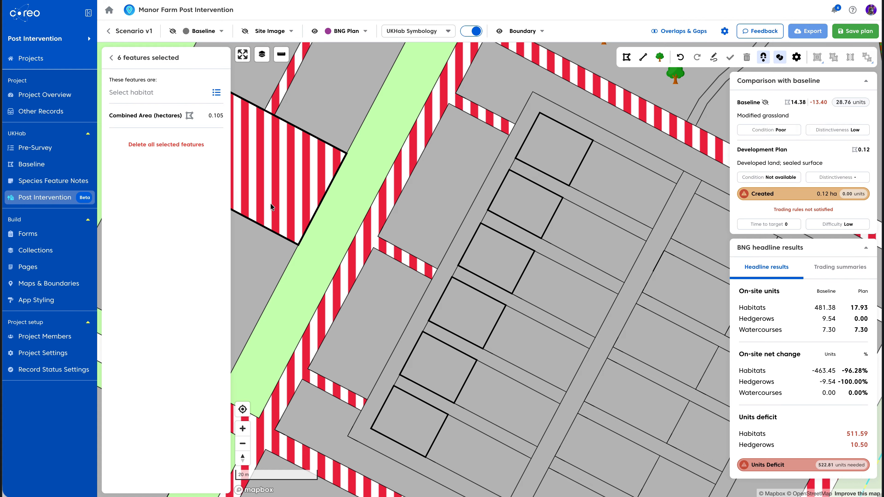
{"action": "left_click", "coordinate": [216, 94]}
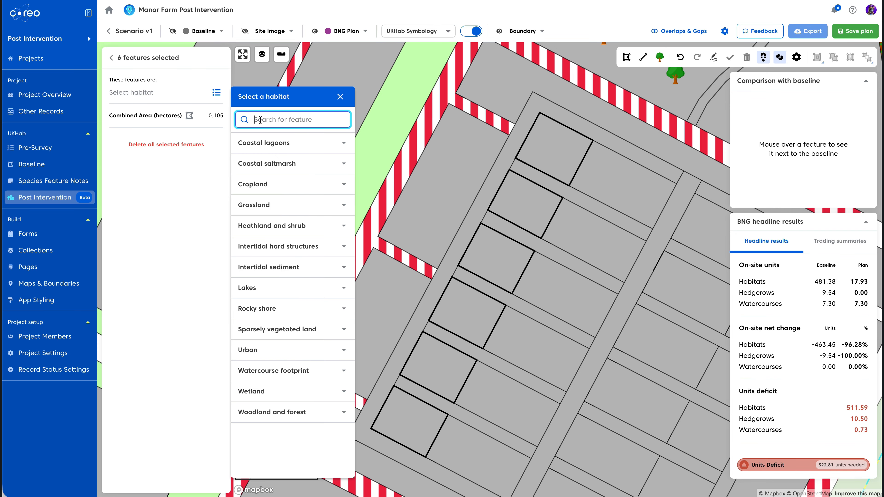
{"action": "type", "text": "sea"}
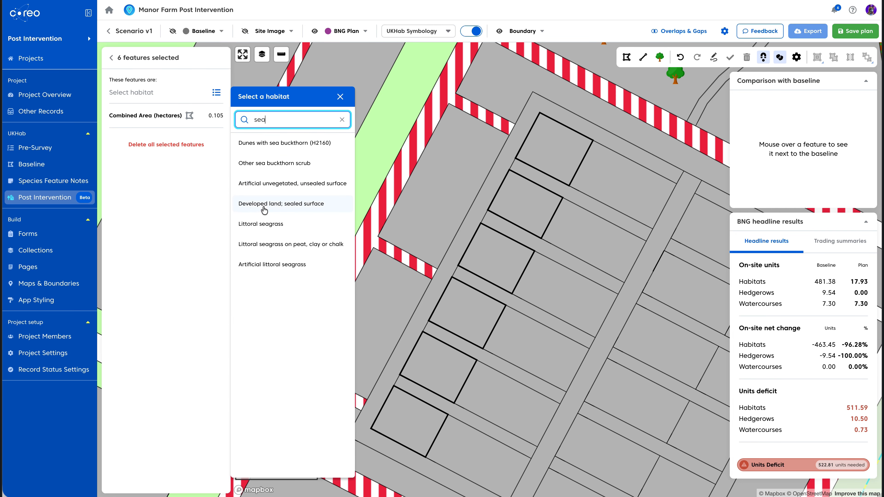
{"action": "left_click", "coordinate": [264, 204]}
Select the large plot and the adjacent hatched plot and assign both Developed land; sealed surface
{"action": "left_click", "coordinate": [467, 205]}
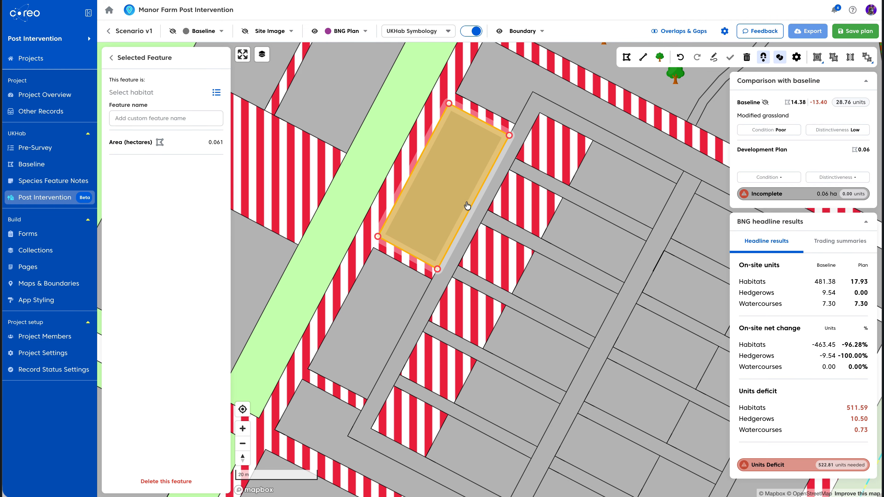
{"action": "left_click", "coordinate": [525, 204], "text": "shift"}
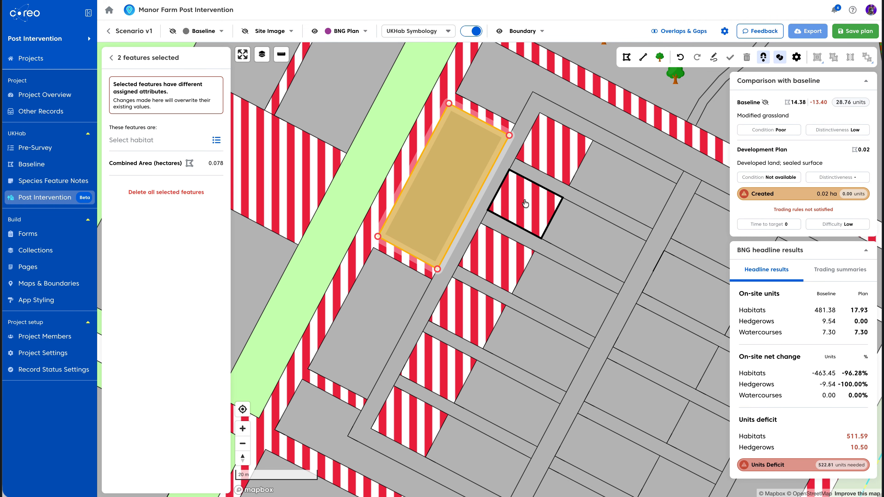
{"action": "left_click", "coordinate": [217, 141]}
{"action": "type", "text": "seal"}
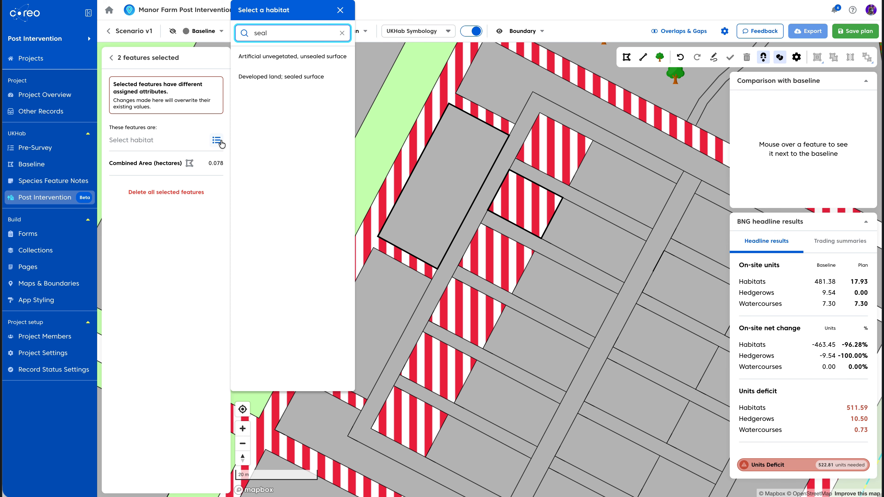
{"action": "left_click", "coordinate": [265, 77]}
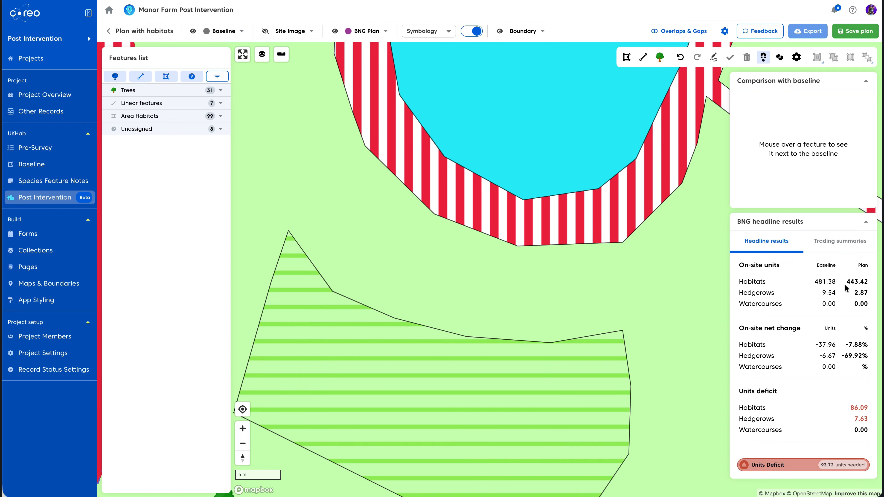
Collapse the headline results and hover over the grassland and pond features to compare them with the baseline
{"action": "left_click", "coordinate": [865, 224]}
{"action": "left_click", "coordinate": [867, 223]}
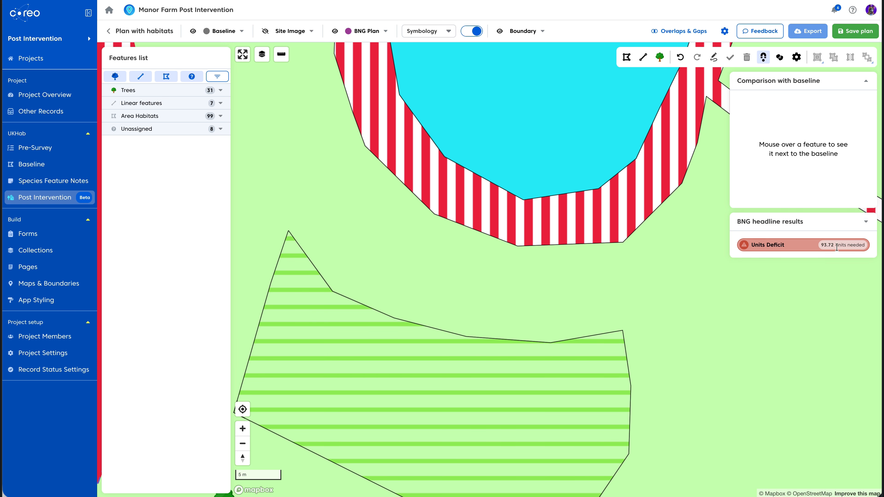
{"action": "mouse_move", "coordinate": [731, 327]}
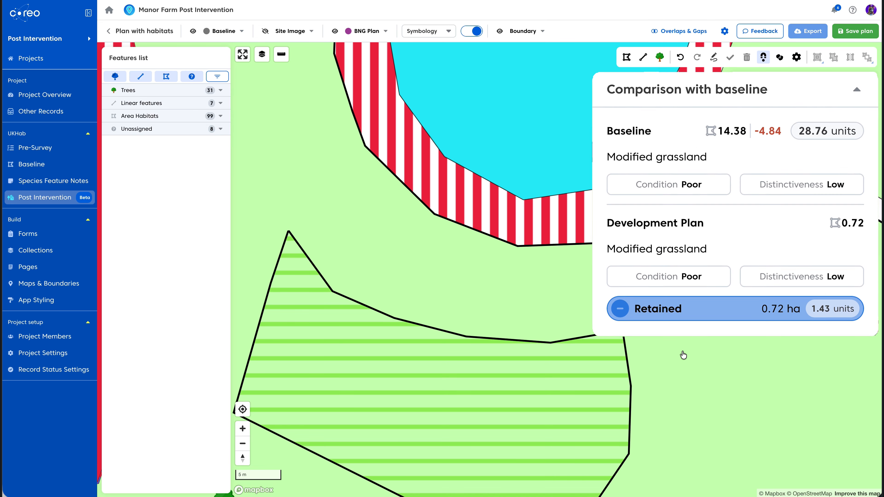
{"action": "mouse_move", "coordinate": [592, 384]}
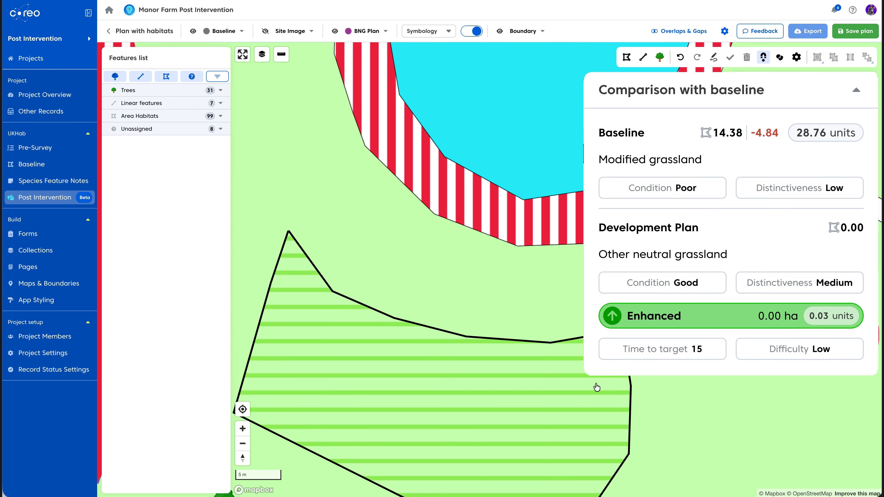
{"action": "mouse_move", "coordinate": [543, 169]}
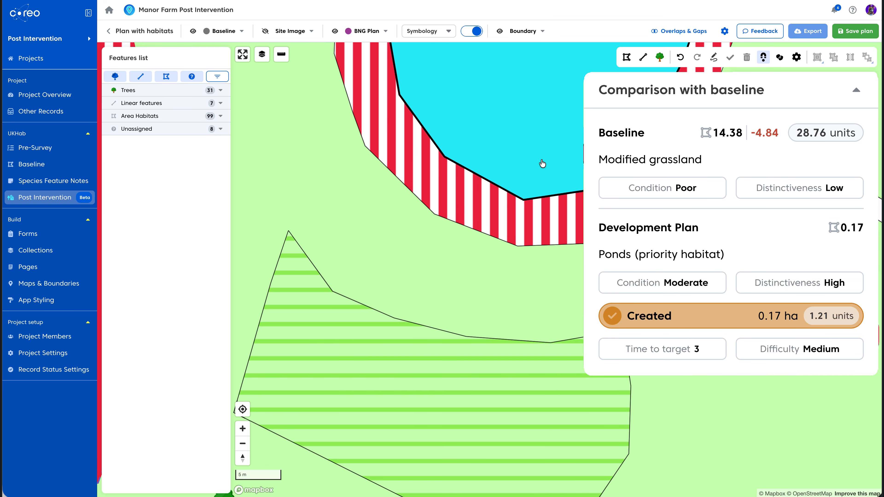
Hide the BNG plan layer and hover over the grassland parcels to examine their baseline comparison
{"action": "left_click", "coordinate": [335, 31]}
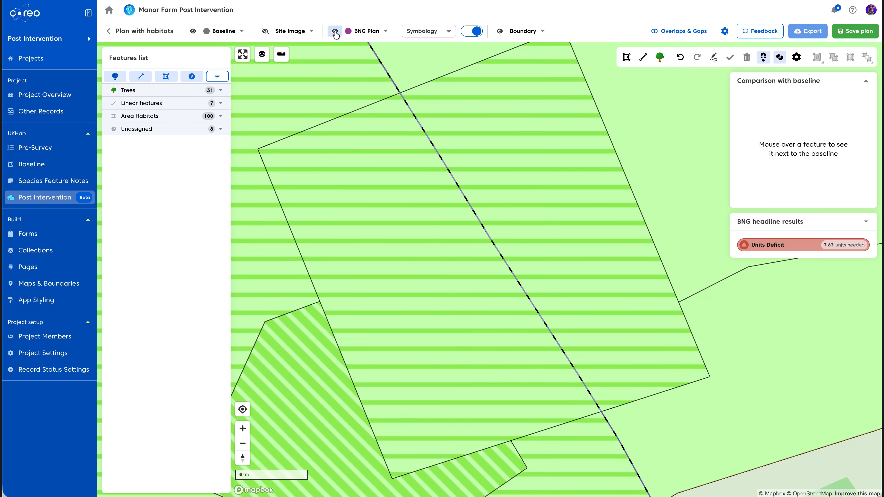
{"action": "mouse_move", "coordinate": [381, 177]}
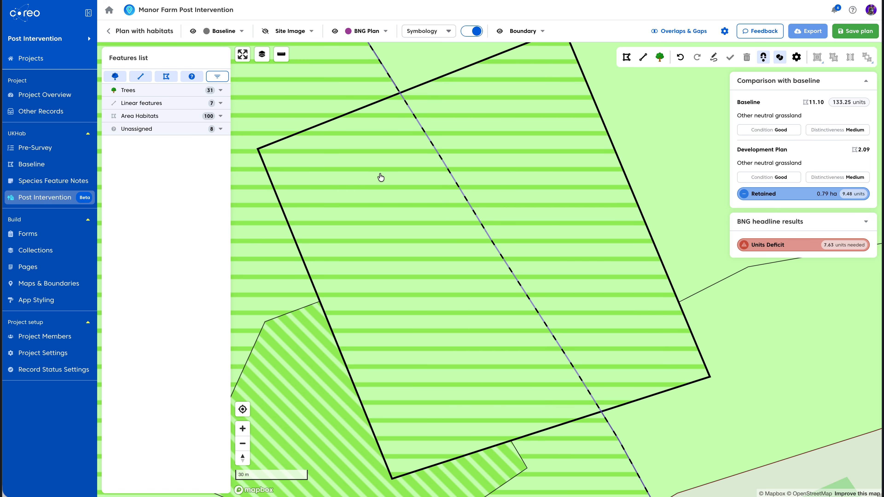
{"action": "mouse_move", "coordinate": [509, 168]}
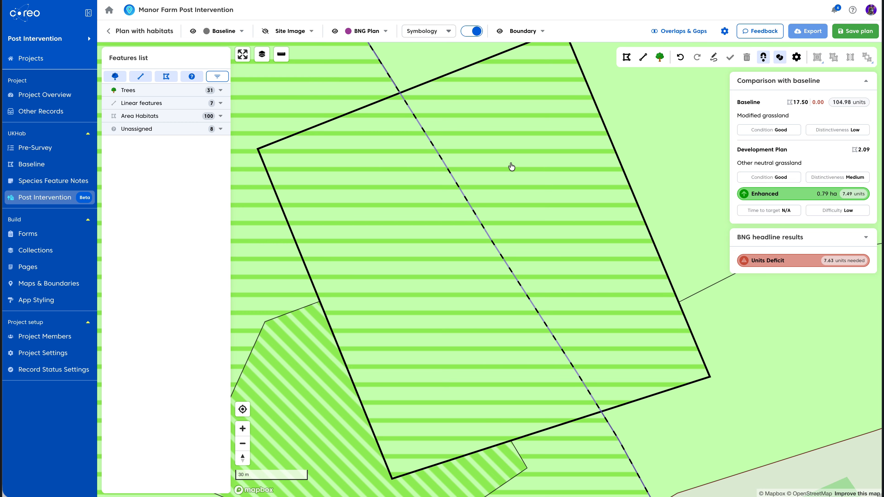
{"action": "mouse_move", "coordinate": [654, 359]}
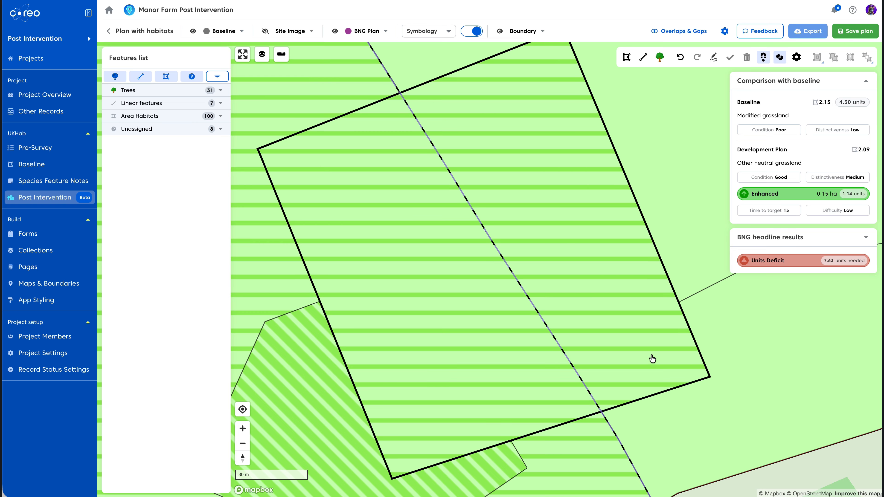
{"action": "mouse_move", "coordinate": [418, 422]}
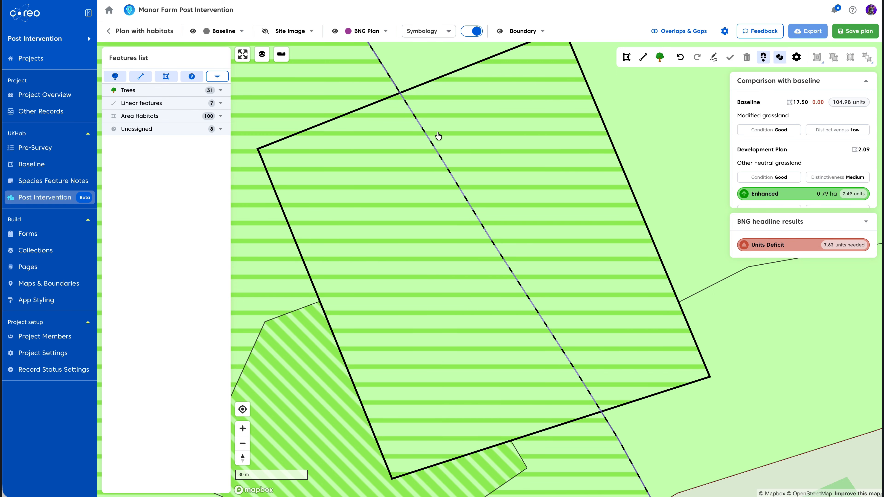
Switch the map symbology to Metric analysis and hover over the grassland parcels to compare their intervention types with the baseline
{"action": "mouse_move", "coordinate": [421, 47]}
{"action": "left_click", "coordinate": [421, 31]}
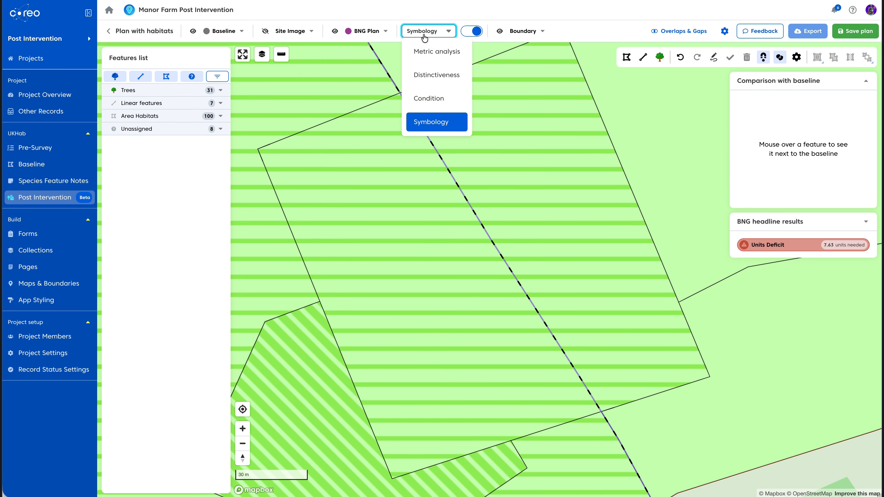
{"action": "left_click", "coordinate": [424, 52]}
{"action": "mouse_move", "coordinate": [394, 162]}
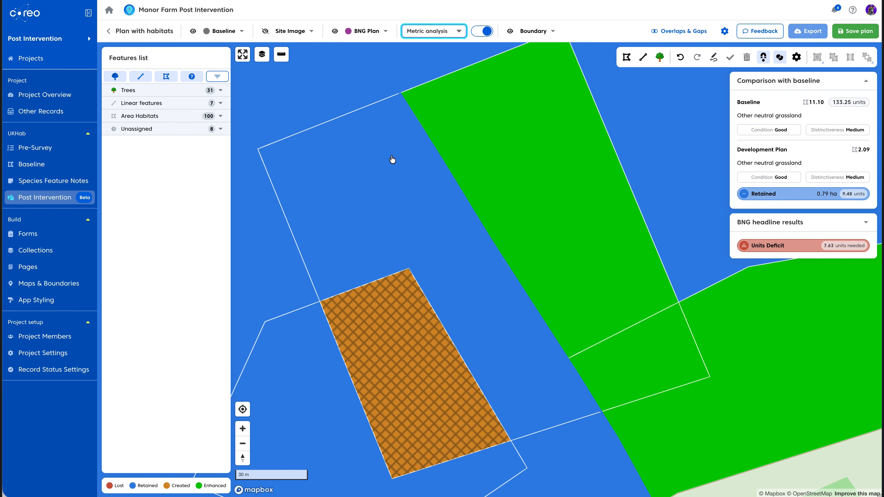
{"action": "mouse_move", "coordinate": [537, 177]}
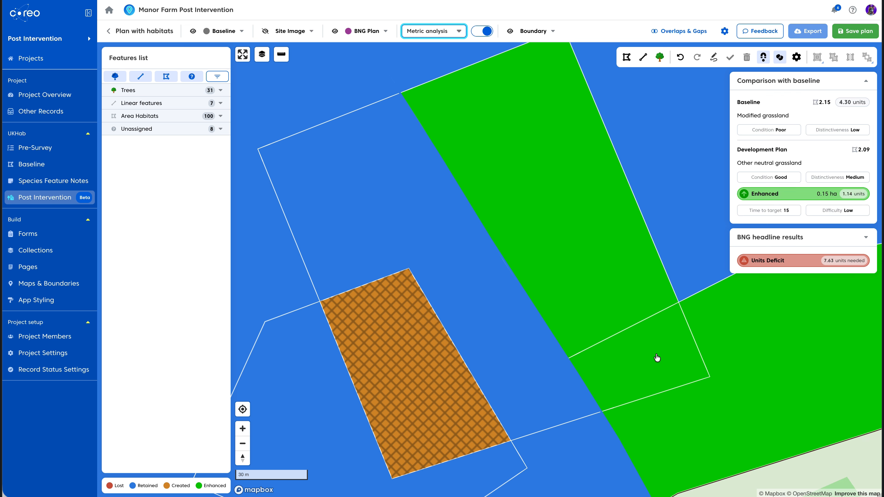
{"action": "mouse_move", "coordinate": [418, 403]}
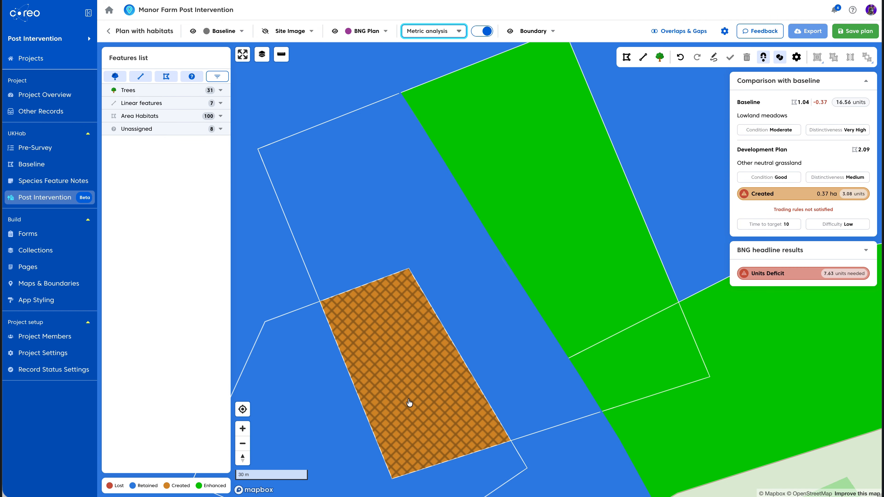
Select the large grassland parcel and search the habitat list for 'low', picking Lowland heathland
{"action": "left_click", "coordinate": [417, 383]}
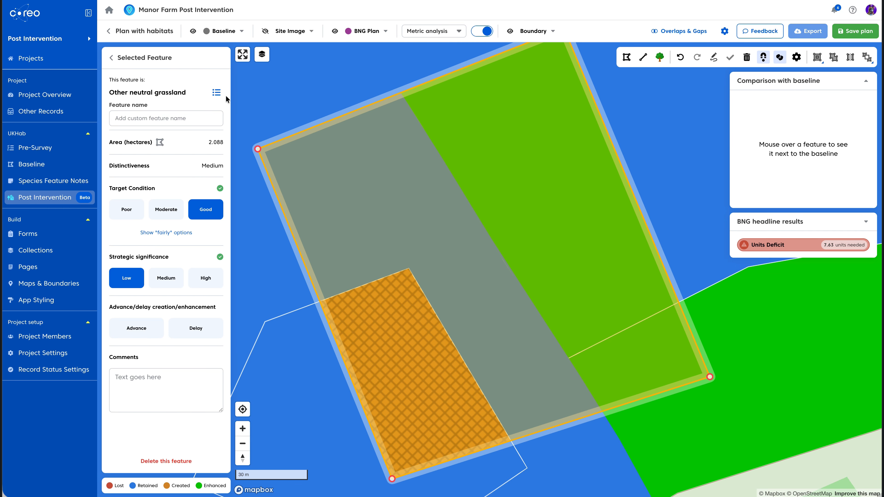
{"action": "left_click", "coordinate": [216, 92]}
{"action": "type", "text": "low"}
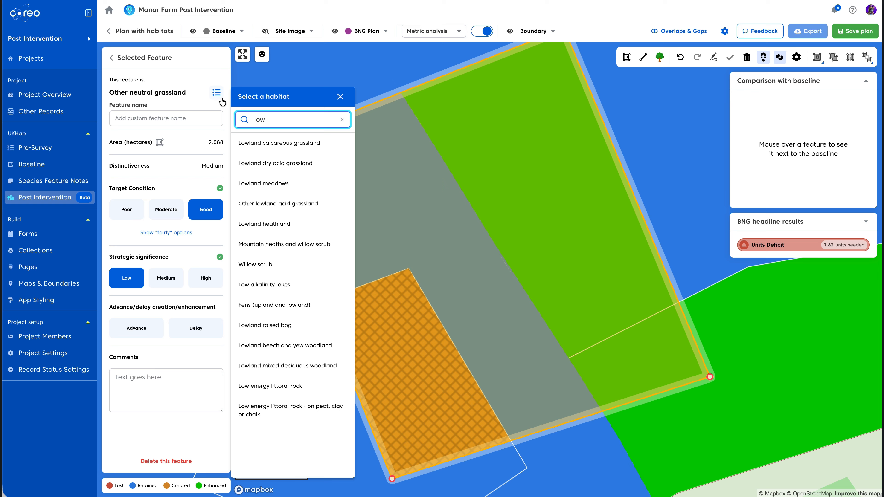
{"action": "left_click", "coordinate": [271, 225]}
{"action": "mouse_move", "coordinate": [373, 234]}
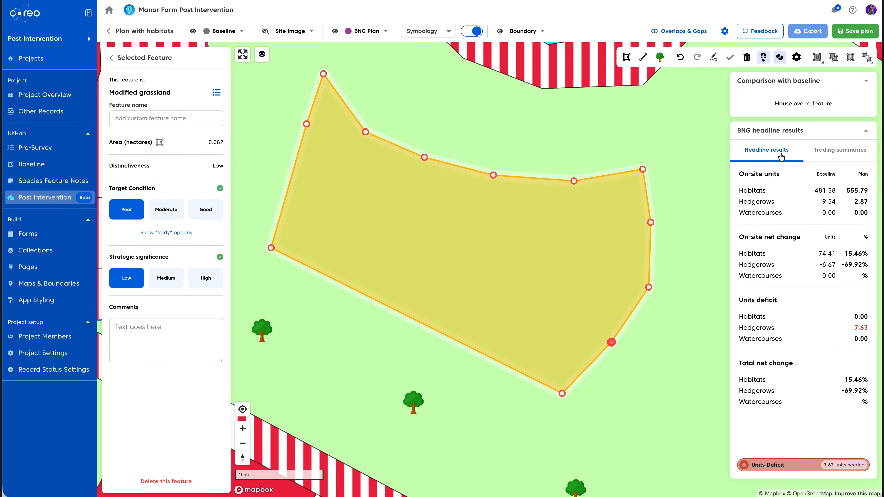
Change the small parcel's habitat to Other neutral grassland, searching the habitat list for 'other'
{"action": "left_click", "coordinate": [216, 93]}
{"action": "type", "text": "other"}
{"action": "left_click", "coordinate": [276, 164]}
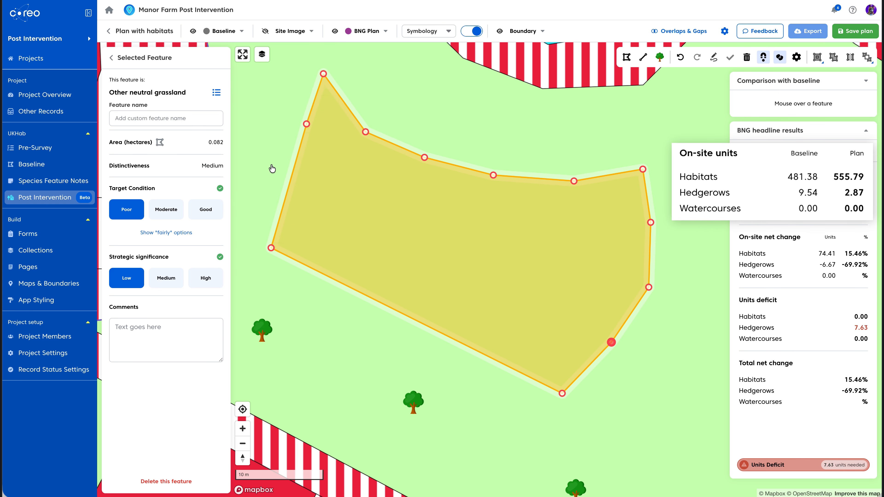
Cycle the small parcel's target condition and strategic significance through their options, ending on Poor and Low
{"action": "left_click", "coordinate": [171, 214]}
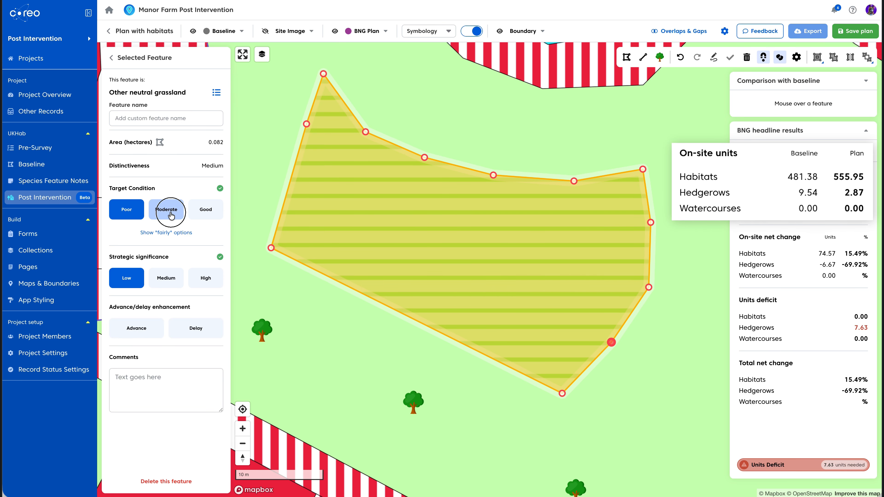
{"action": "left_click", "coordinate": [205, 211]}
{"action": "left_click", "coordinate": [125, 210]}
{"action": "left_click_drag", "start_coordinate": [271, 248], "coordinate": [241, 287]}
{"action": "left_click", "coordinate": [208, 286]}
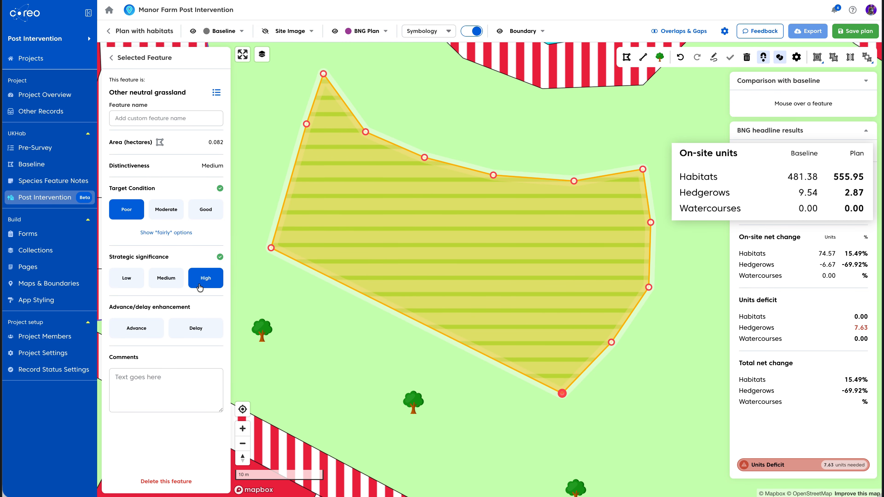
{"action": "left_click", "coordinate": [130, 283]}
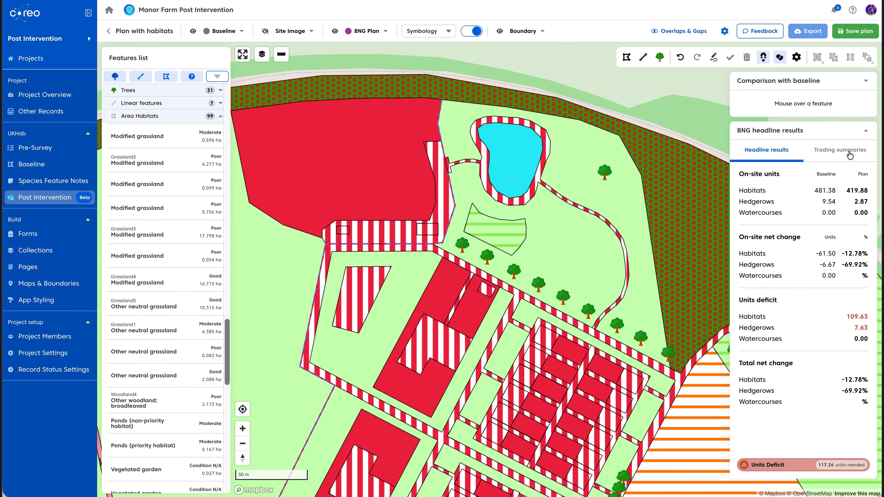
Show the trading summaries, then select the grassland parcel west of the pond and set its target condition to Good
{"action": "left_click", "coordinate": [849, 154]}
{"action": "scroll", "coordinate": [851, 321], "scroll_direction": "down", "scroll_amount": 4}
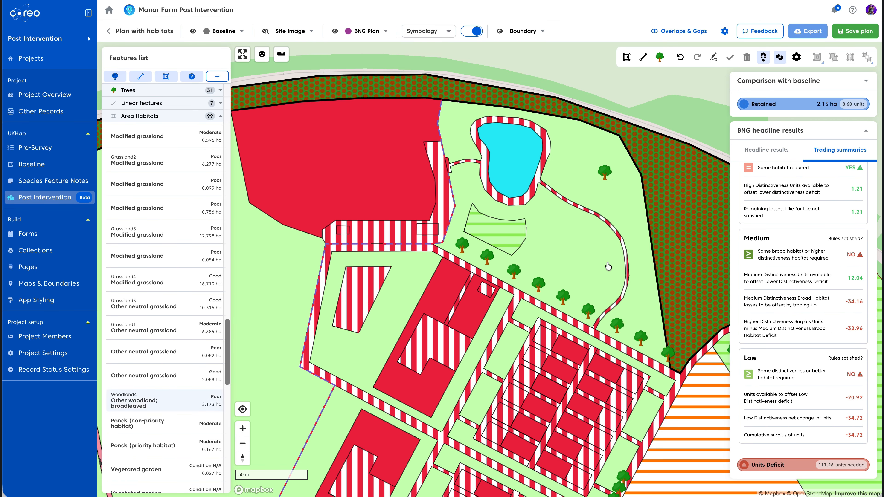
{"action": "left_click", "coordinate": [563, 263]}
{"action": "left_click", "coordinate": [164, 211]}
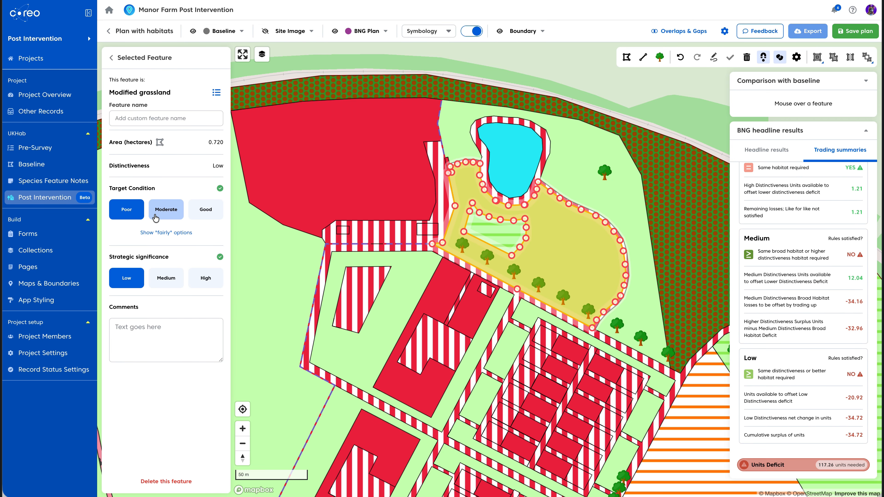
{"action": "left_click", "coordinate": [210, 210]}
Select the larger grassland parcel around the pond and set its target condition to Good
{"action": "left_click", "coordinate": [569, 178]}
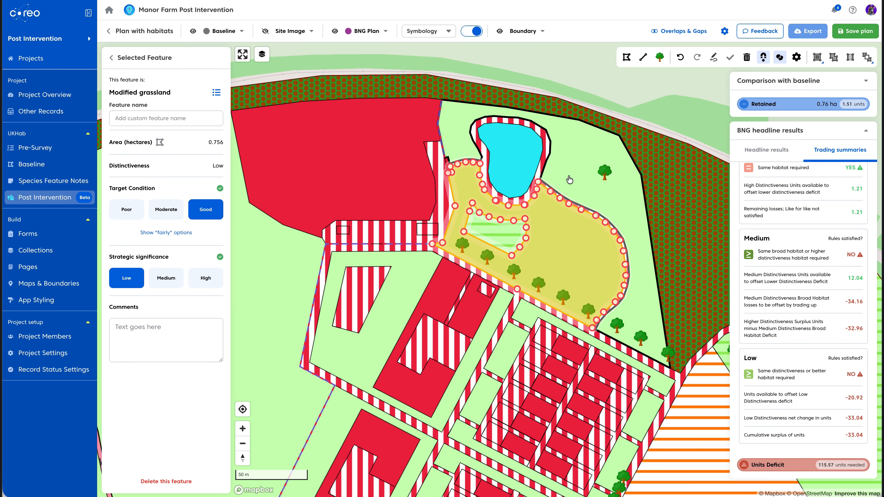
{"action": "left_click", "coordinate": [171, 213]}
{"action": "left_click", "coordinate": [210, 212]}
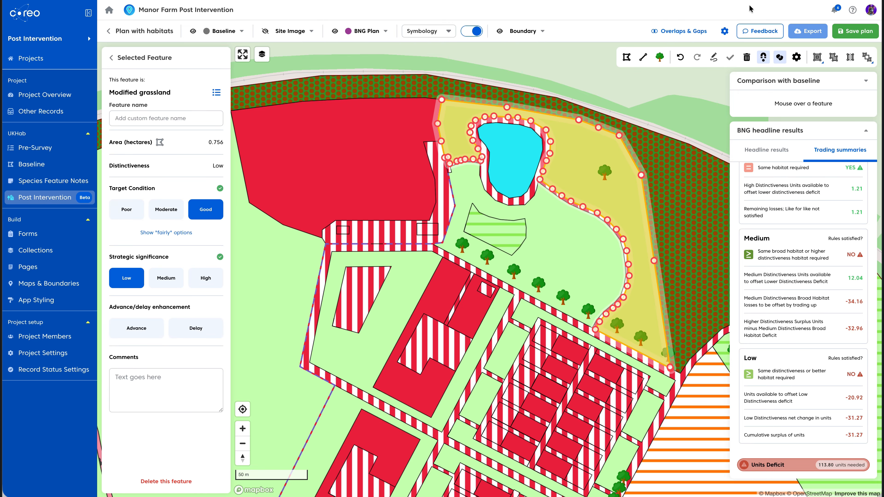
Open the post intervention settings and set the percentage needed to hit BNG to 15
{"action": "left_click", "coordinate": [725, 31]}
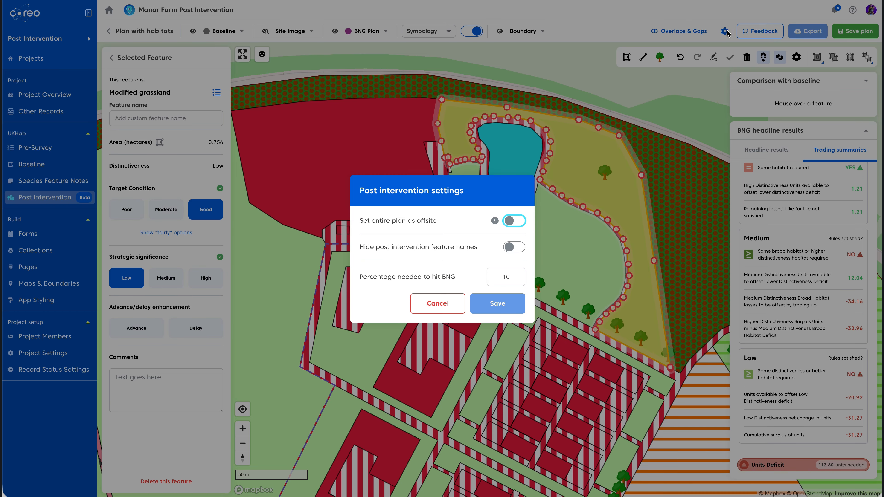
{"action": "left_click_drag", "start_coordinate": [511, 274], "coordinate": [502, 277]}
{"action": "type", "text": "15"}
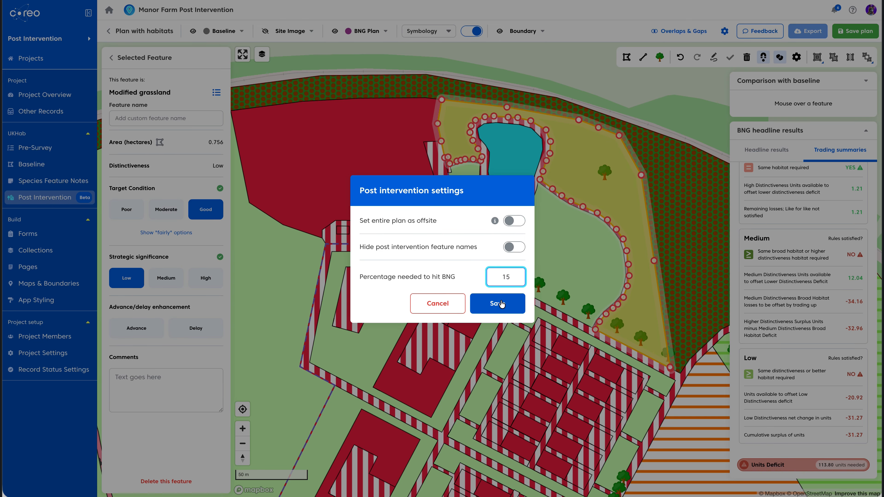
{"action": "left_click", "coordinate": [506, 305]}
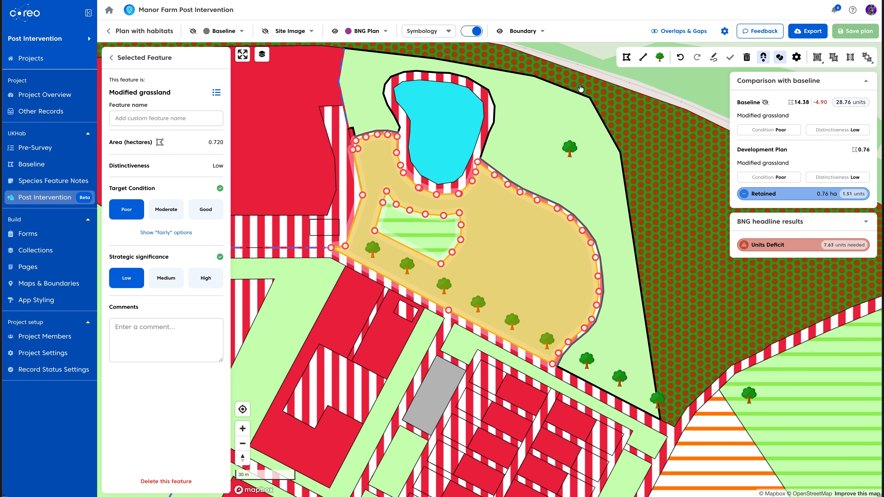
Reselect the grassland parcel by the pond to check its attributes, then return to the features list
{"action": "left_click", "coordinate": [584, 59]}
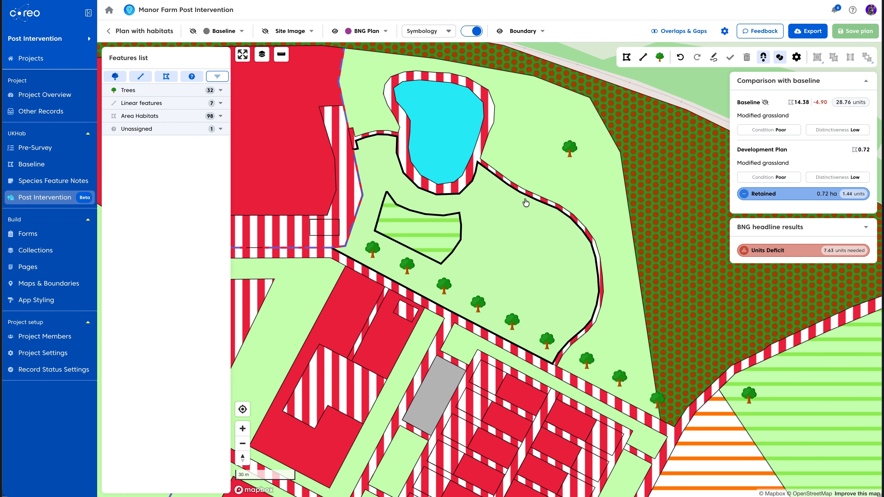
{"action": "left_click", "coordinate": [525, 217]}
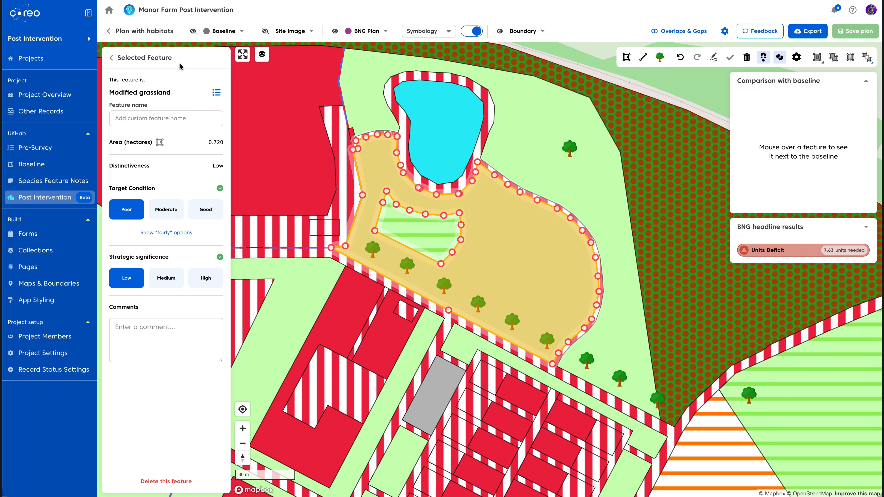
{"action": "left_click", "coordinate": [111, 58]}
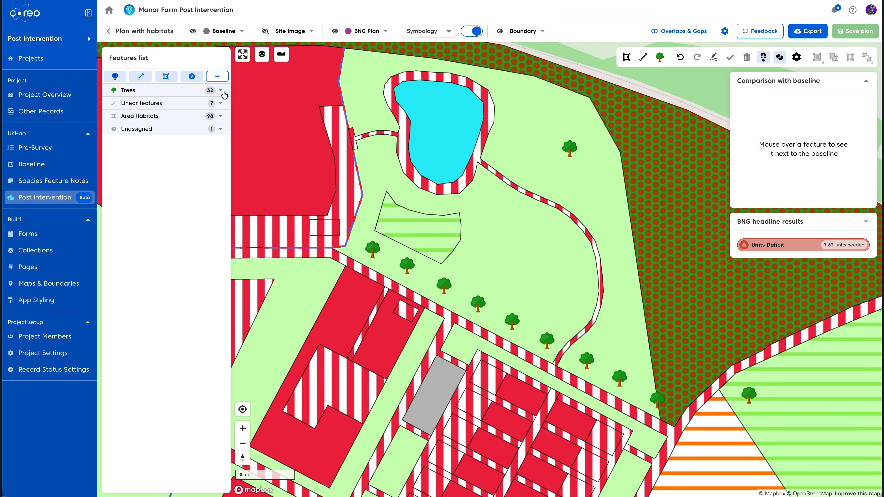
Browse the features list by category: area habitats, trees, linear features and unassigned features
{"action": "left_click", "coordinate": [220, 117]}
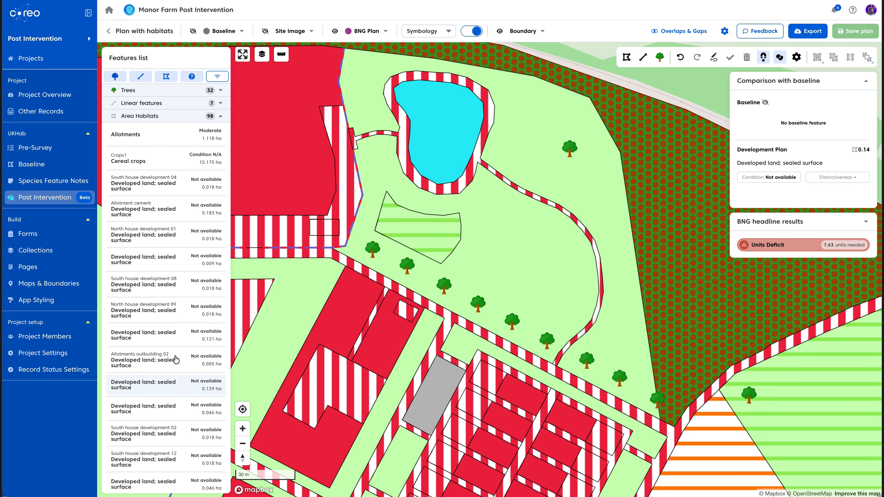
{"action": "left_click", "coordinate": [116, 80]}
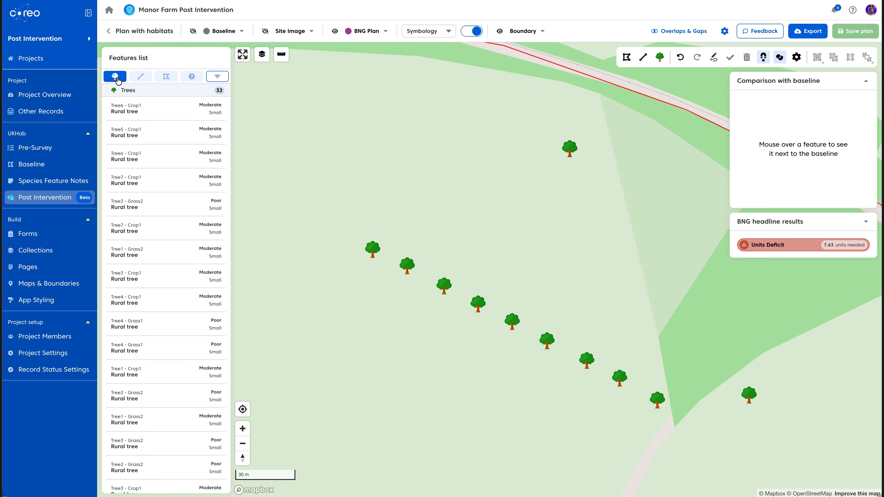
{"action": "left_click", "coordinate": [141, 79]}
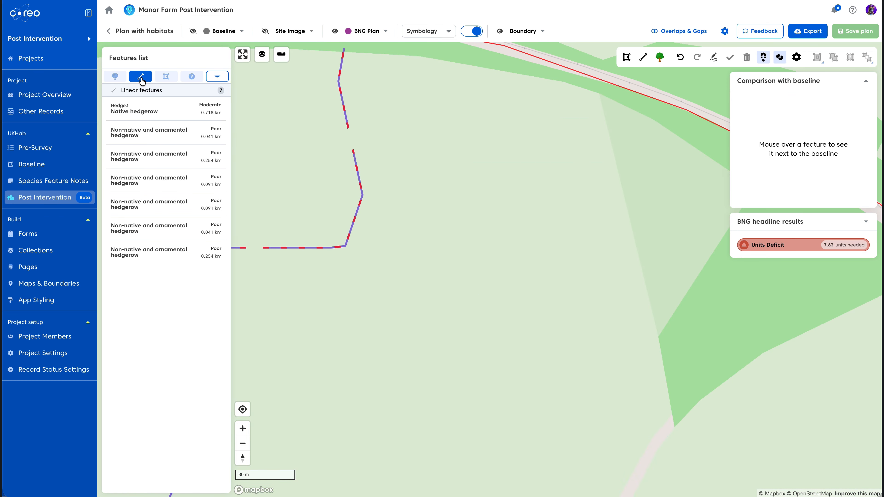
{"action": "left_click", "coordinate": [166, 78]}
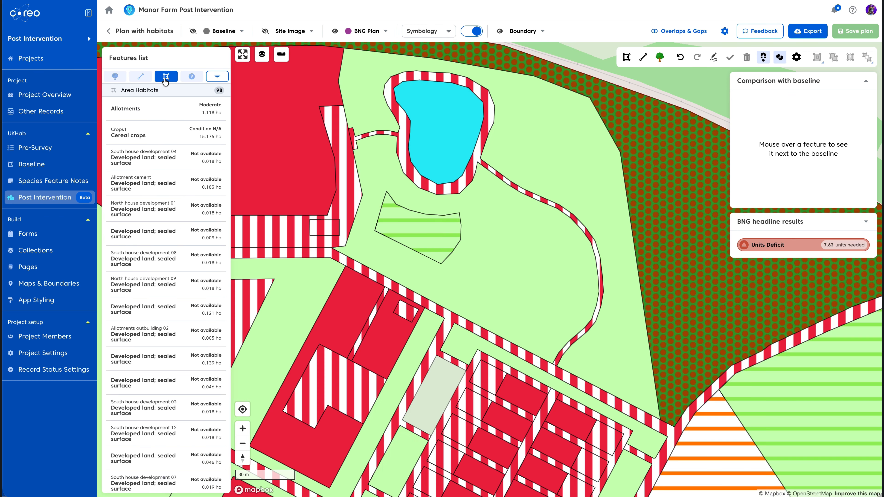
{"action": "left_click", "coordinate": [192, 78]}
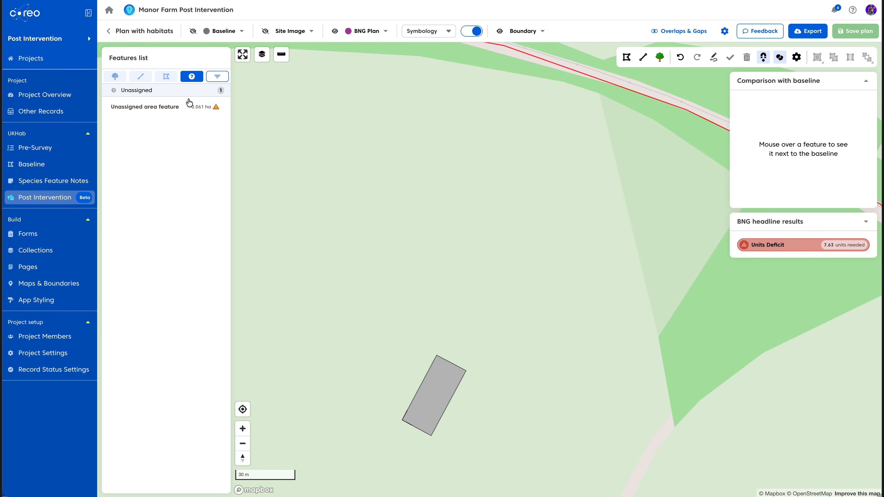
{"action": "mouse_move", "coordinate": [187, 114]}
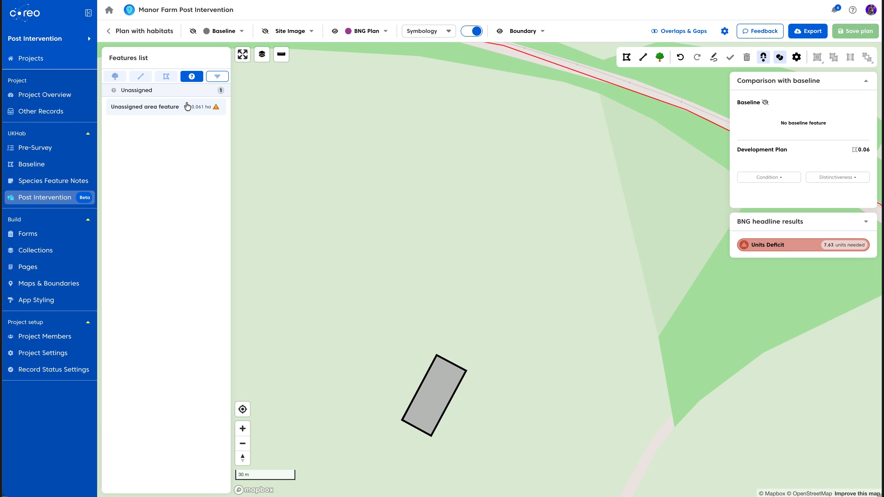
{"action": "left_click", "coordinate": [193, 81]}
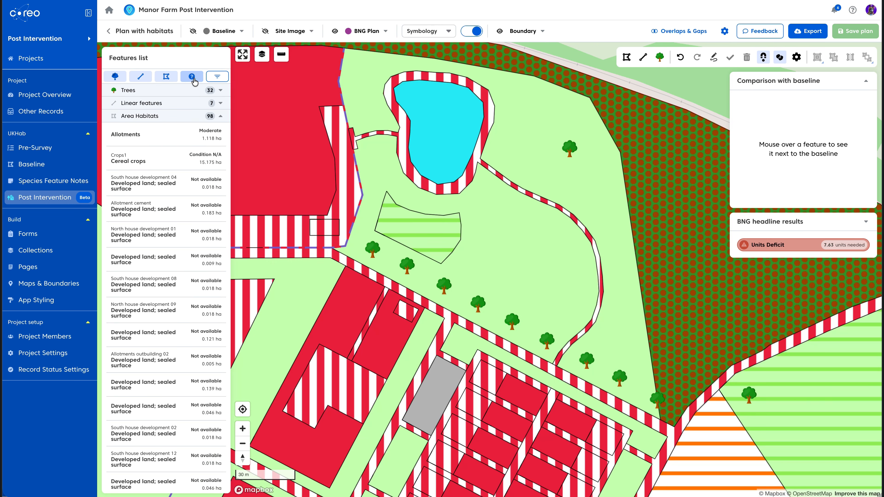
Open the features filter to try sorting by habitat size and name and filtering by Good condition and Grassland type
{"action": "left_click", "coordinate": [218, 77]}
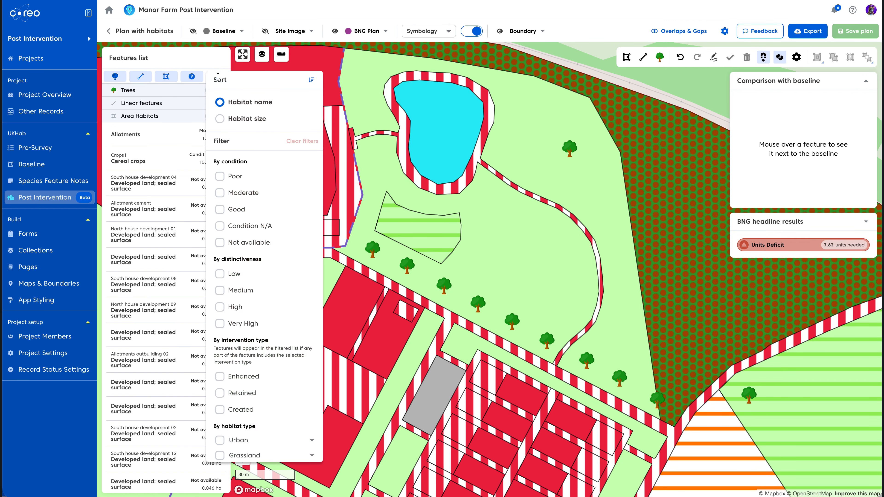
{"action": "left_click", "coordinate": [220, 118]}
{"action": "left_click", "coordinate": [220, 102]}
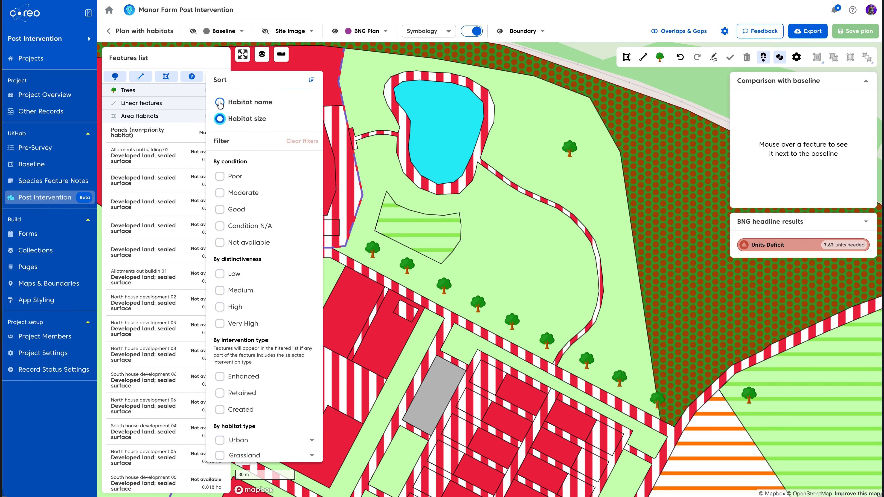
{"action": "left_click", "coordinate": [221, 210]}
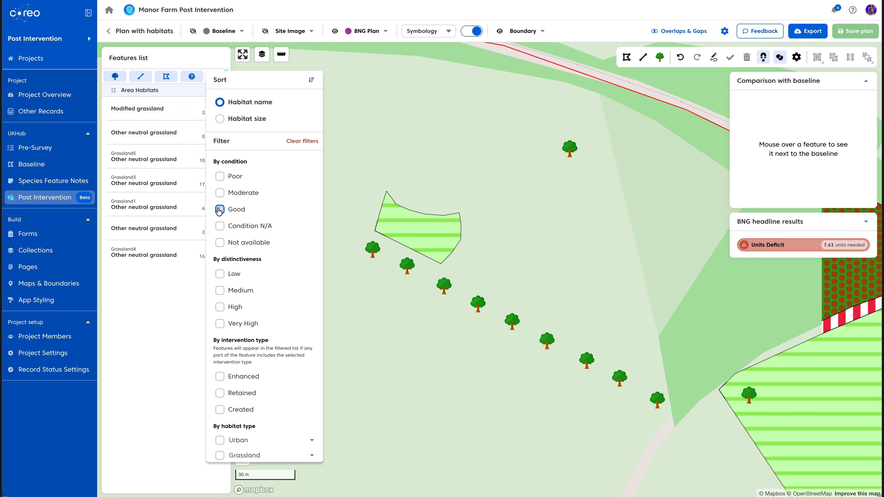
{"action": "left_click", "coordinate": [222, 210]}
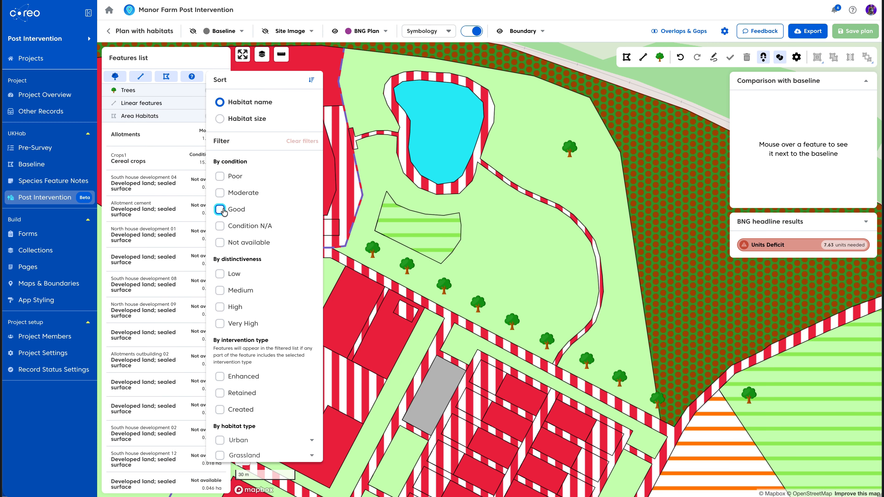
{"action": "left_click", "coordinate": [220, 456]}
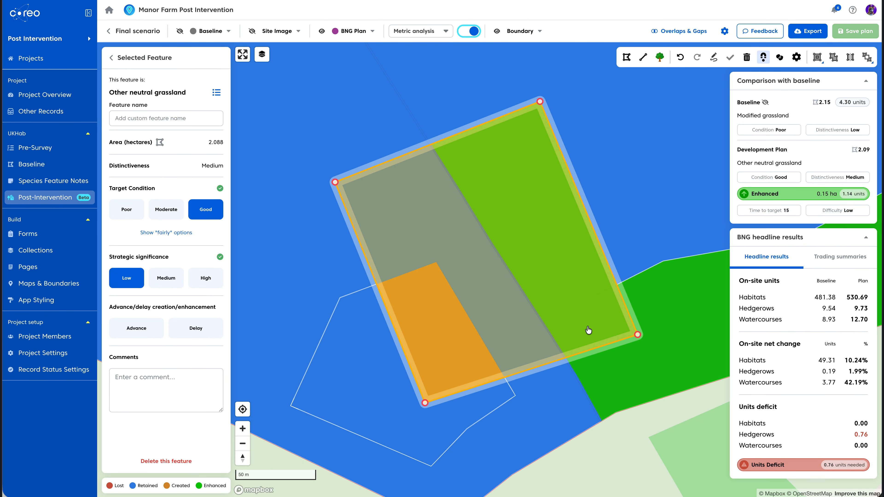
Turn off the metric analysis overlay on the final scenario plan and reopen the features list filter
{"action": "left_click", "coordinate": [469, 31]}
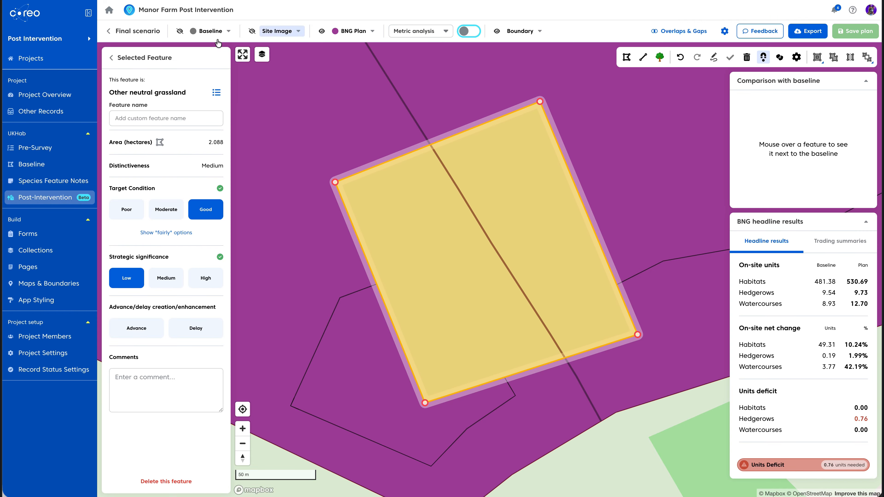
{"action": "left_click", "coordinate": [111, 57]}
{"action": "left_click", "coordinate": [212, 77]}
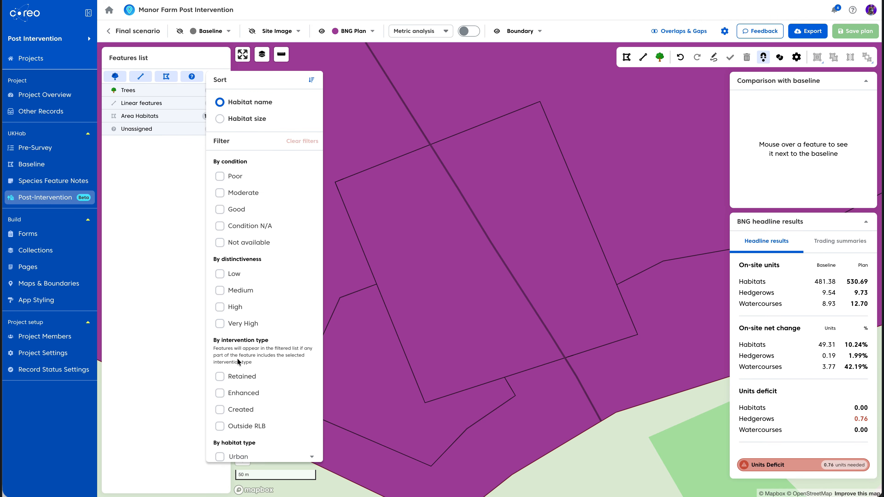
Filter the features list by the Enhanced, Created and Retained intervention types in turn, clearing each filter again
{"action": "left_click", "coordinate": [219, 394]}
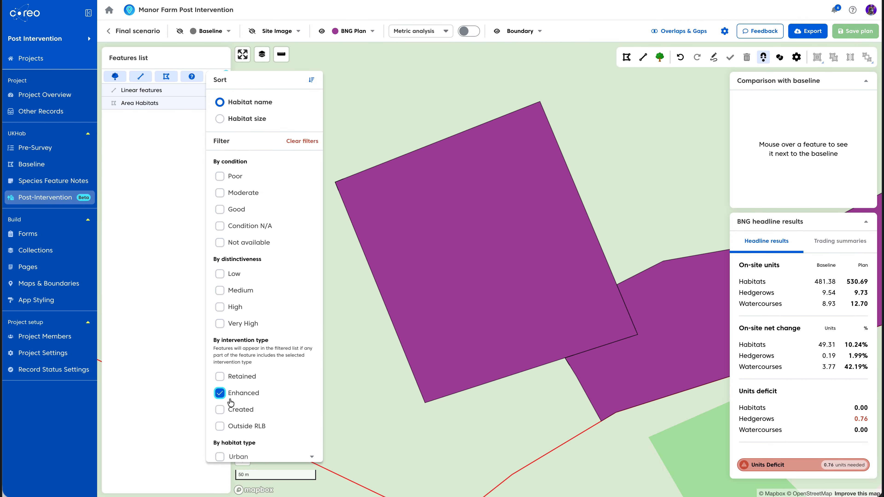
{"action": "left_click", "coordinate": [219, 393]}
{"action": "left_click", "coordinate": [220, 410]}
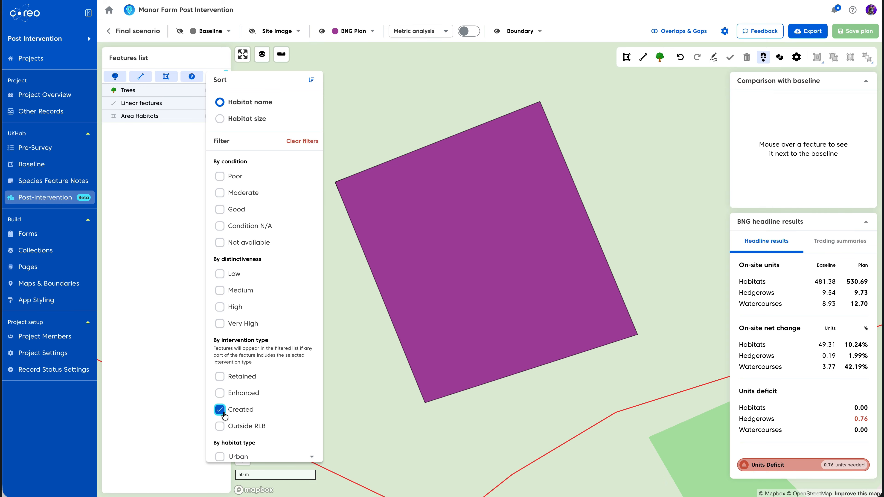
{"action": "left_click", "coordinate": [220, 410]}
{"action": "left_click", "coordinate": [220, 377]}
{"action": "left_click", "coordinate": [220, 377]}
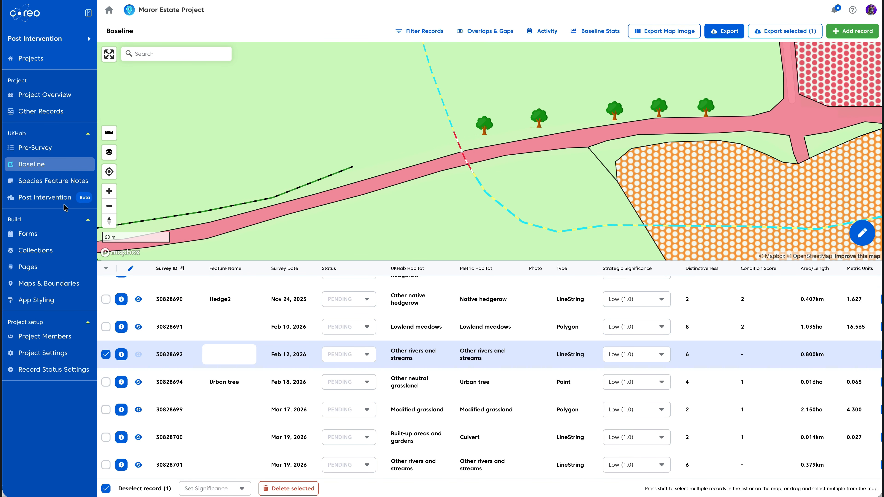
Create a new post-intervention plan named Plan with stream
{"action": "left_click", "coordinate": [56, 202]}
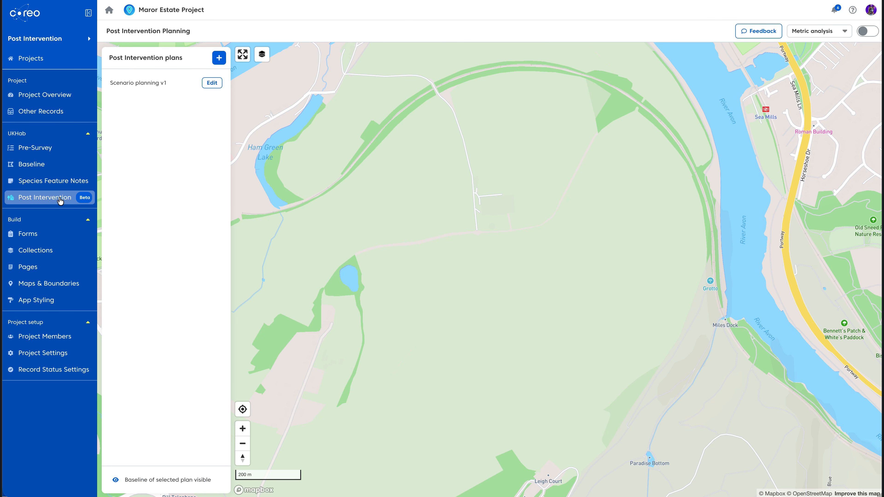
{"action": "left_click", "coordinate": [216, 59]}
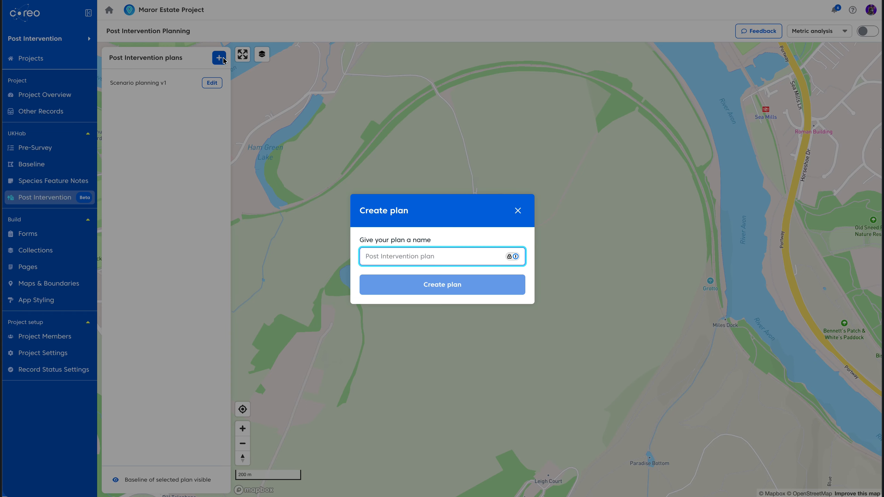
{"action": "type", "text": "Plan with stream"}
{"action": "key", "text": "Return"}
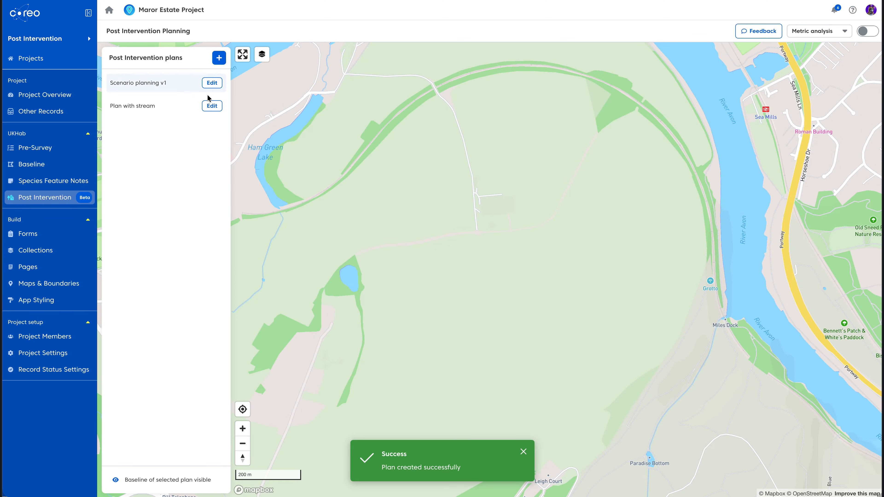
Open the new plan and give the north-running stream baseline details: Poor condition, Minor encroachment, Minor left-bank and Moderate right-bank riparian encroachment
{"action": "left_click", "coordinate": [211, 106]}
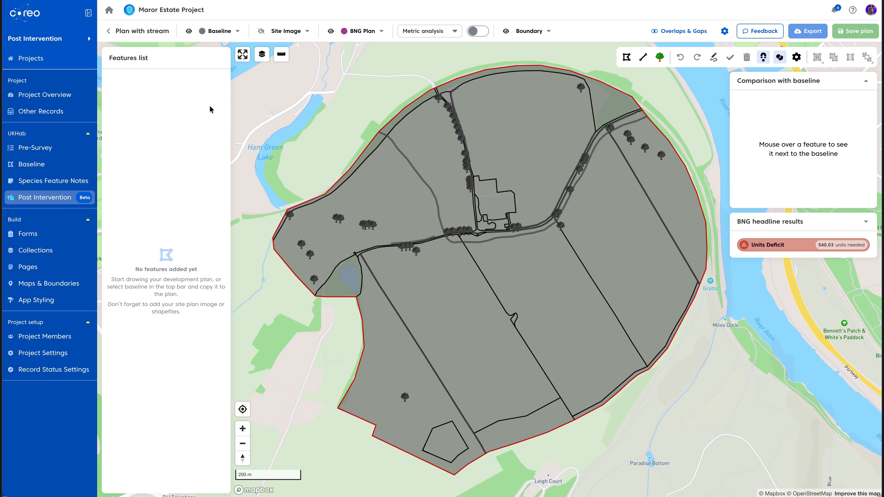
{"action": "left_click", "coordinate": [248, 425]}
{"action": "left_click", "coordinate": [248, 425]}
{"action": "left_click_drag", "start_coordinate": [322, 254], "coordinate": [506, 397]}
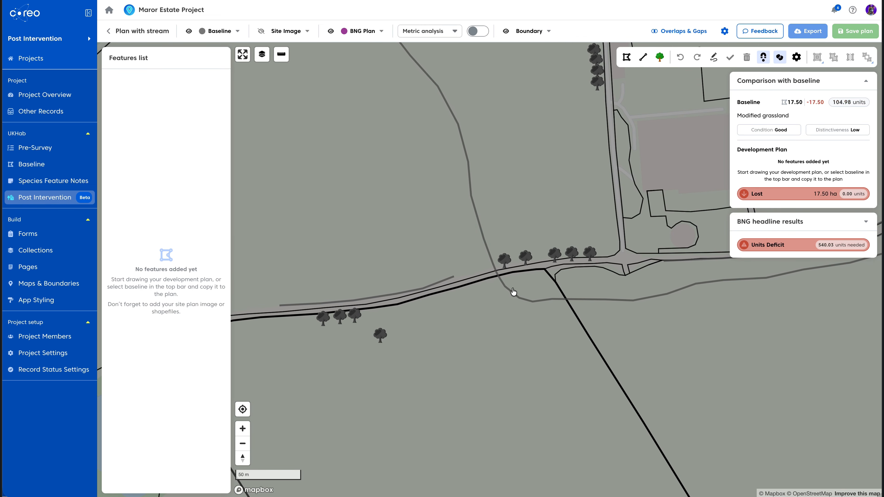
{"action": "left_click", "coordinate": [489, 251]}
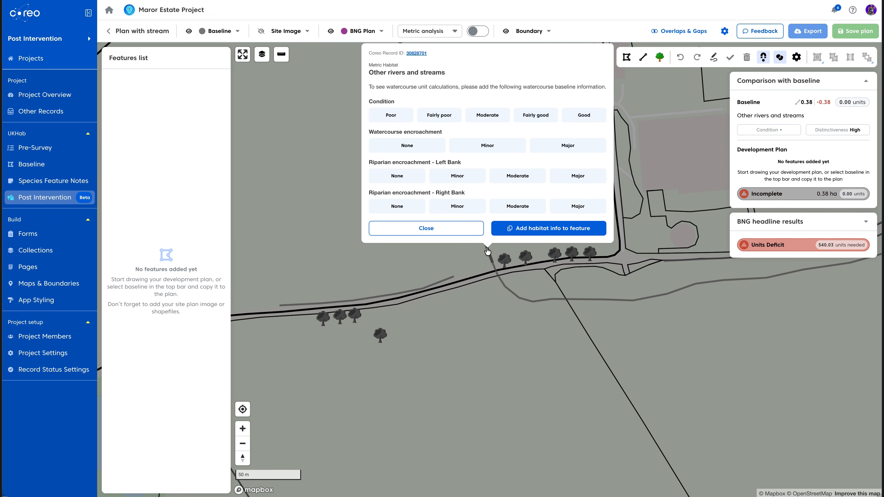
{"action": "left_click", "coordinate": [388, 117]}
{"action": "left_click", "coordinate": [493, 149]}
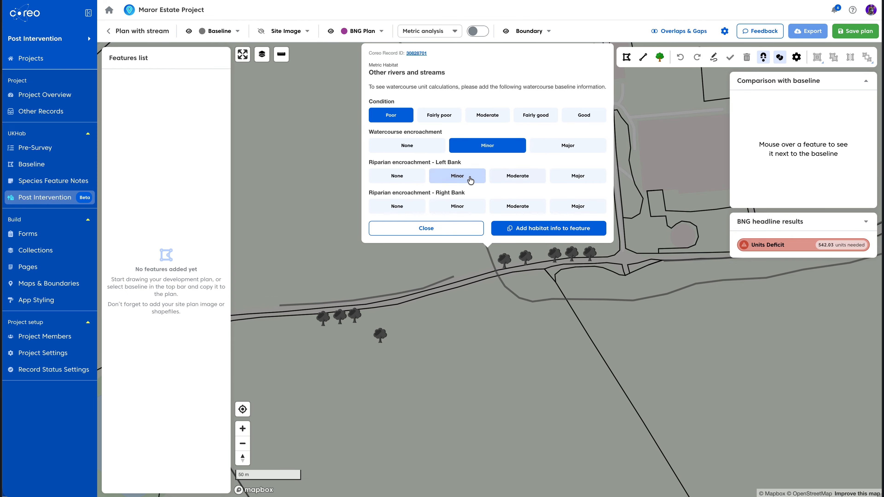
{"action": "left_click", "coordinate": [470, 180]}
{"action": "left_click", "coordinate": [517, 206]}
{"action": "left_click", "coordinate": [460, 228]}
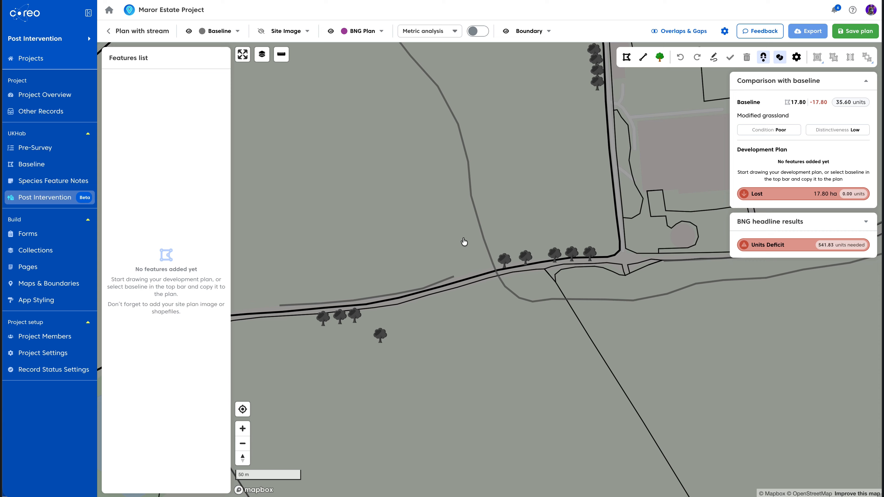
Give the east-running stream baseline details: Moderate condition, no watercourse encroachment, Minor riparian encroachment on both banks
{"action": "left_click", "coordinate": [520, 299]}
{"action": "left_click", "coordinate": [523, 167]}
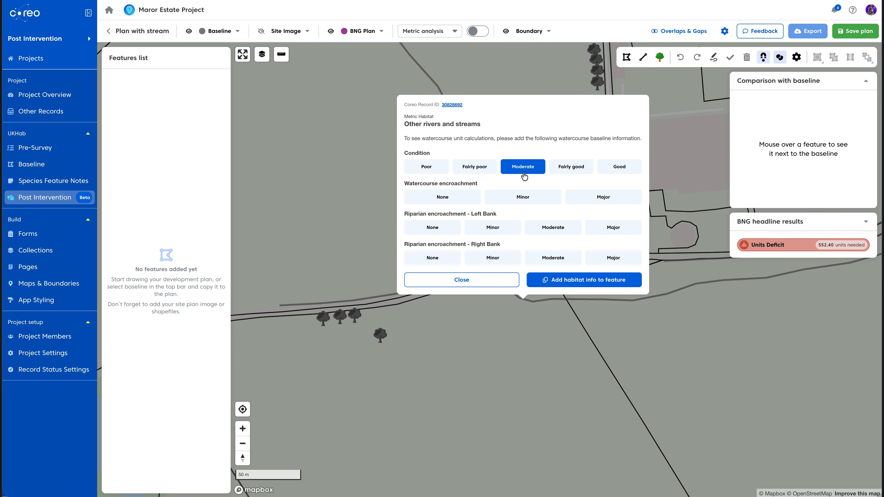
{"action": "left_click", "coordinate": [443, 197]}
{"action": "left_click", "coordinate": [493, 228]}
{"action": "left_click", "coordinate": [493, 258]}
{"action": "left_click", "coordinate": [491, 285]}
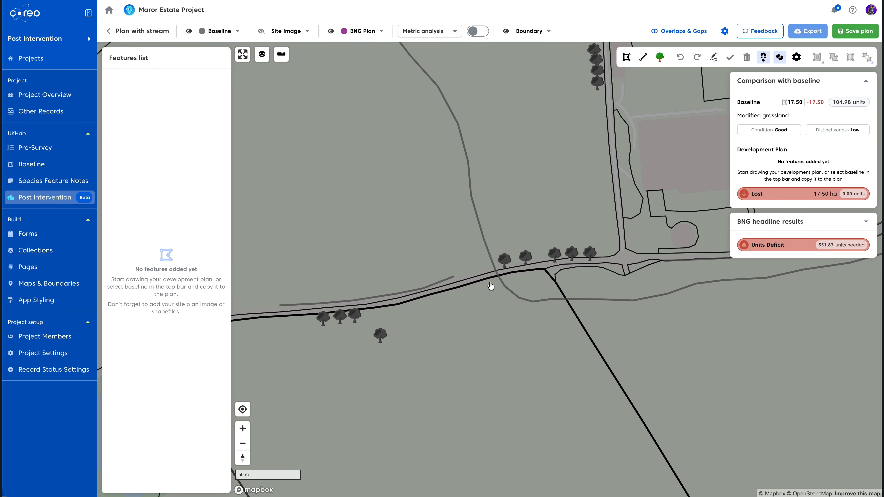
Copy the baseline features into the plan
{"action": "left_click", "coordinate": [220, 30]}
{"action": "left_click", "coordinate": [231, 54]}
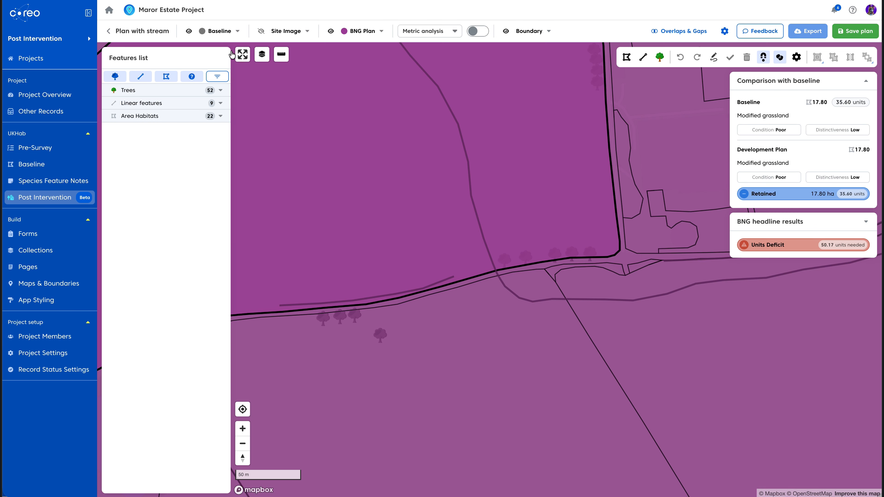
Inspect the two stream features and the culvert, then show the linear features list
{"action": "left_click", "coordinate": [477, 216]}
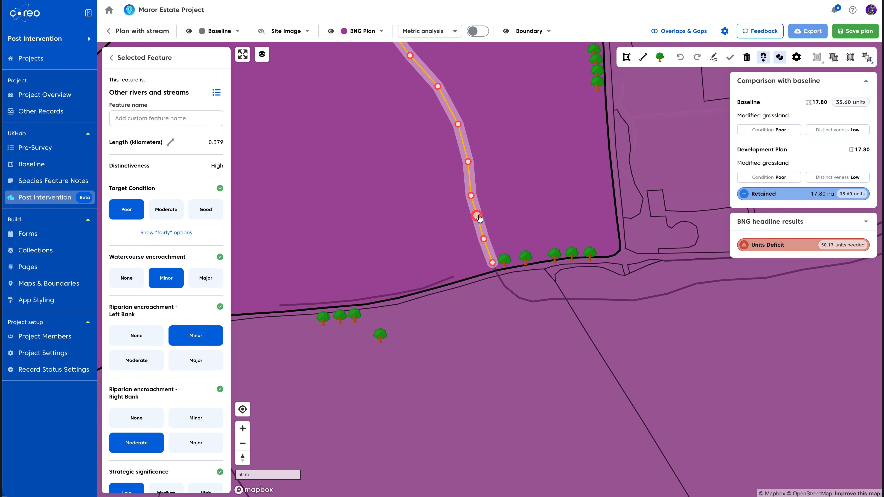
{"action": "left_click", "coordinate": [518, 298]}
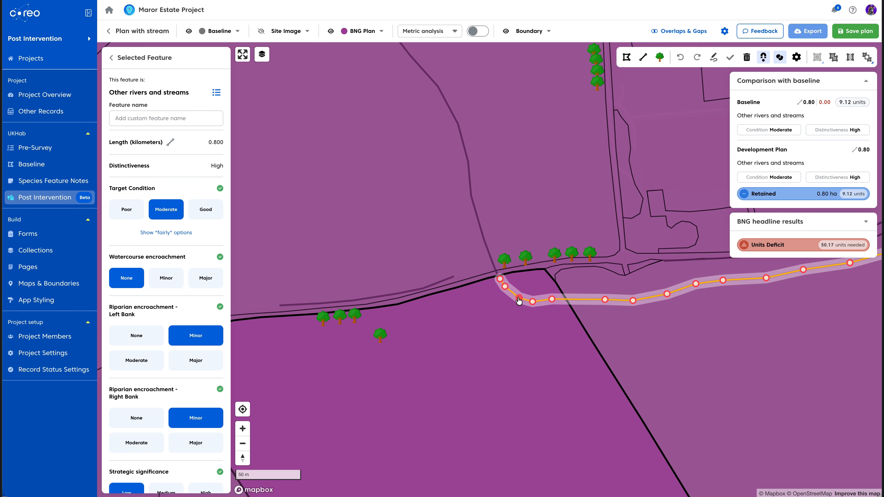
{"action": "scroll", "coordinate": [498, 279], "scroll_direction": "up", "scroll_amount": 5}
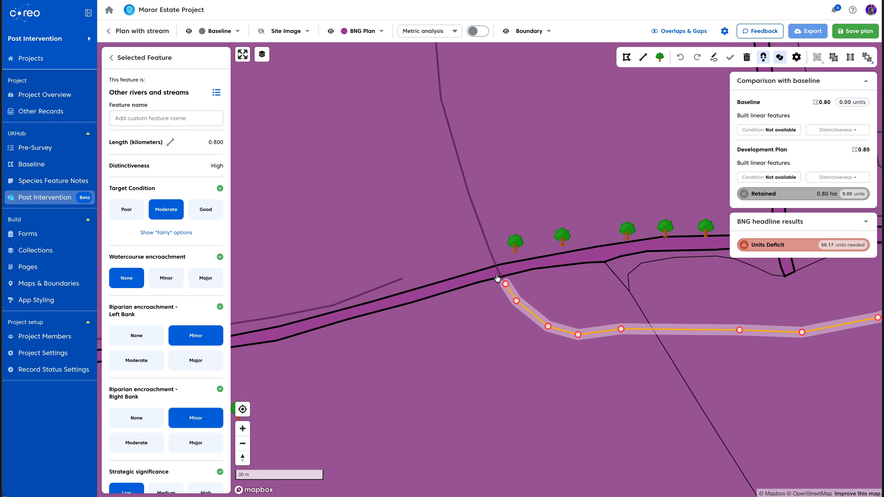
{"action": "left_click", "coordinate": [498, 275]}
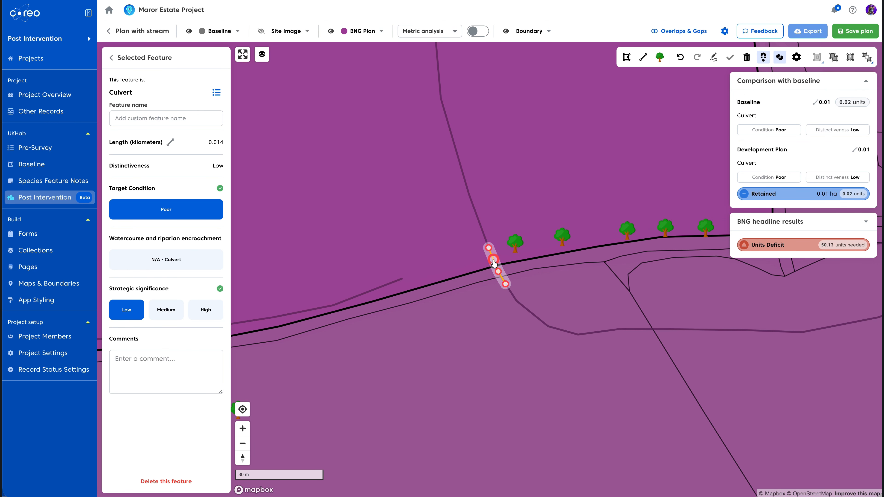
{"action": "left_click", "coordinate": [112, 58]}
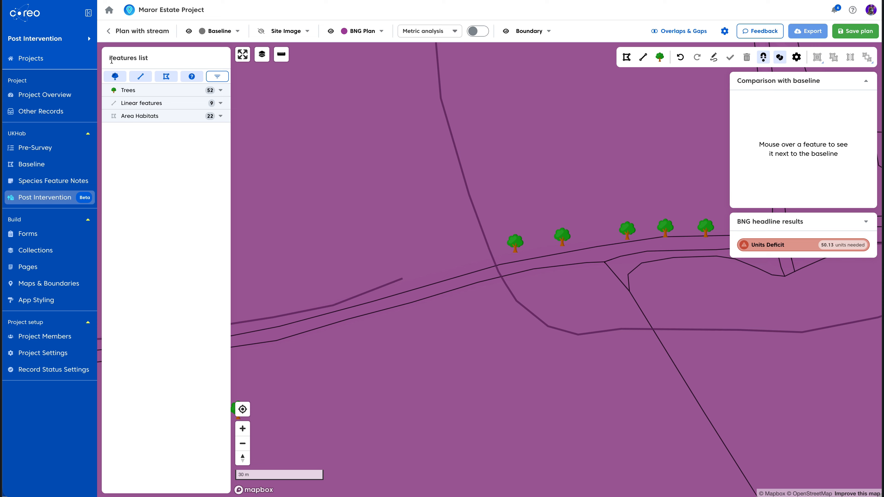
{"action": "left_click", "coordinate": [141, 77]}
Set the target condition of the north-running stream to Moderate and of the east-running stream to Good
{"action": "left_click", "coordinate": [188, 31]}
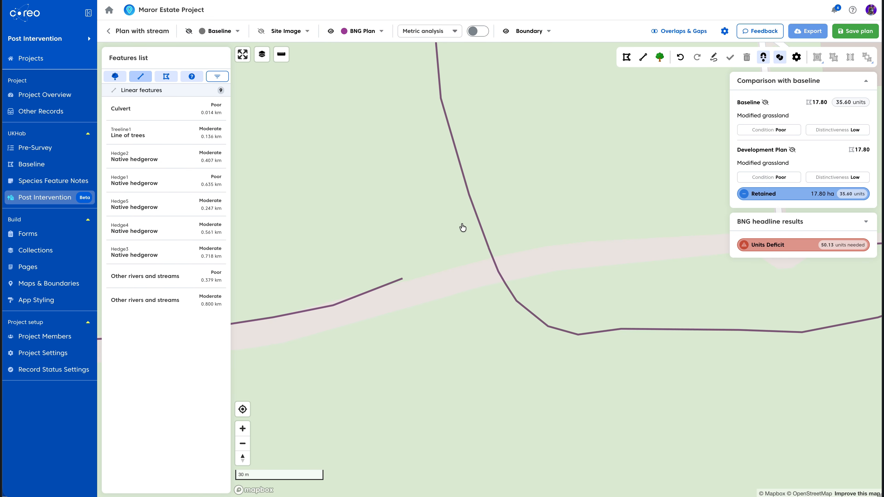
{"action": "left_click", "coordinate": [480, 227]}
{"action": "left_click", "coordinate": [176, 210]}
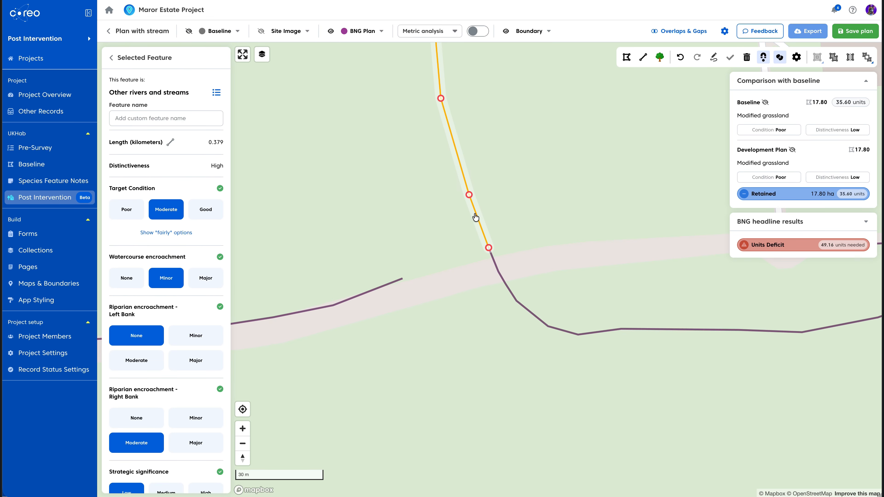
{"action": "left_click", "coordinate": [524, 308]}
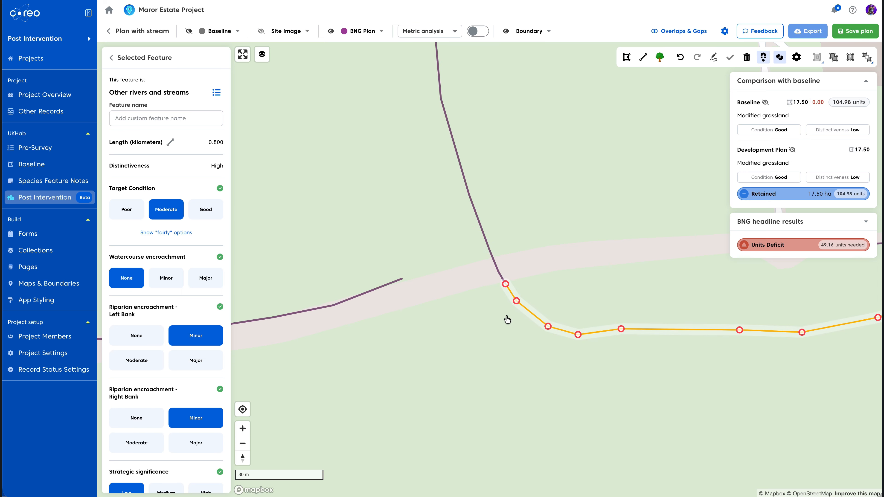
{"action": "left_click", "coordinate": [198, 210]}
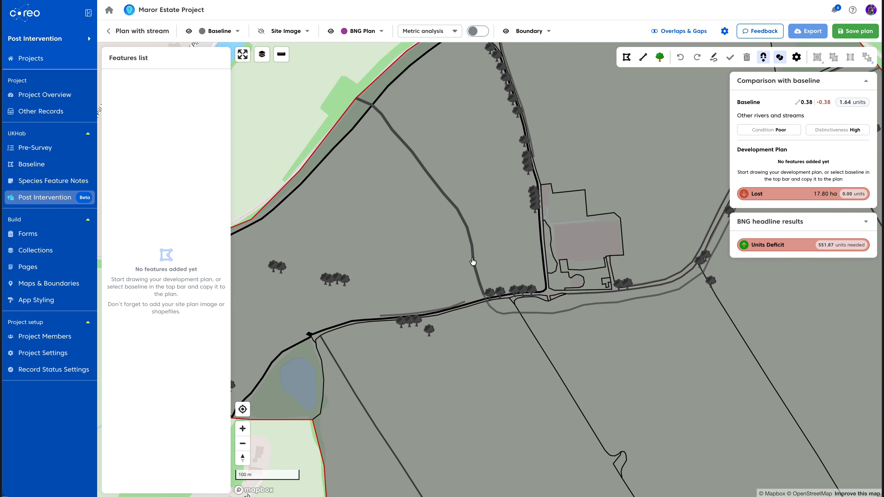
Review the stored baseline details of both streams and save the plan
{"action": "left_click", "coordinate": [474, 260]}
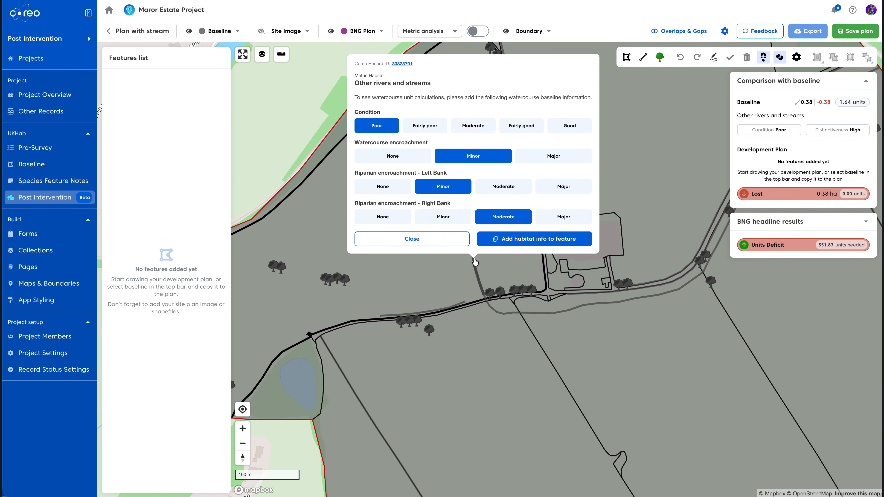
{"action": "left_click", "coordinate": [554, 314]}
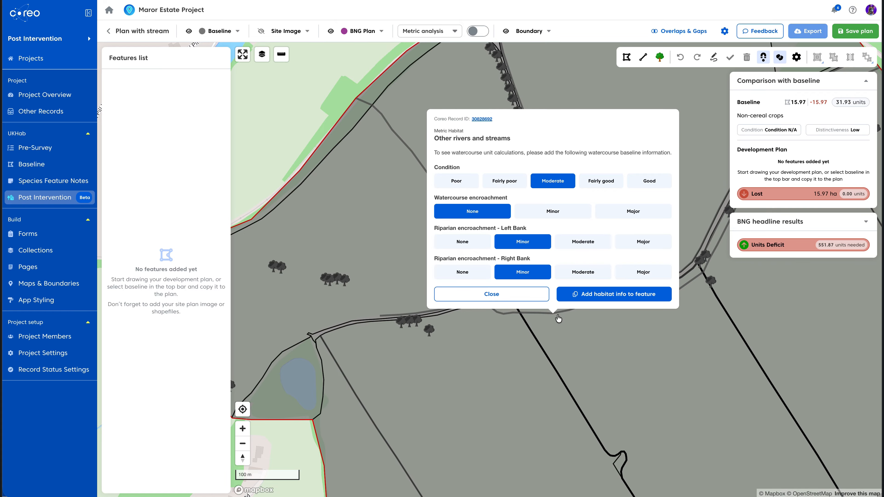
{"action": "left_click", "coordinate": [848, 32]}
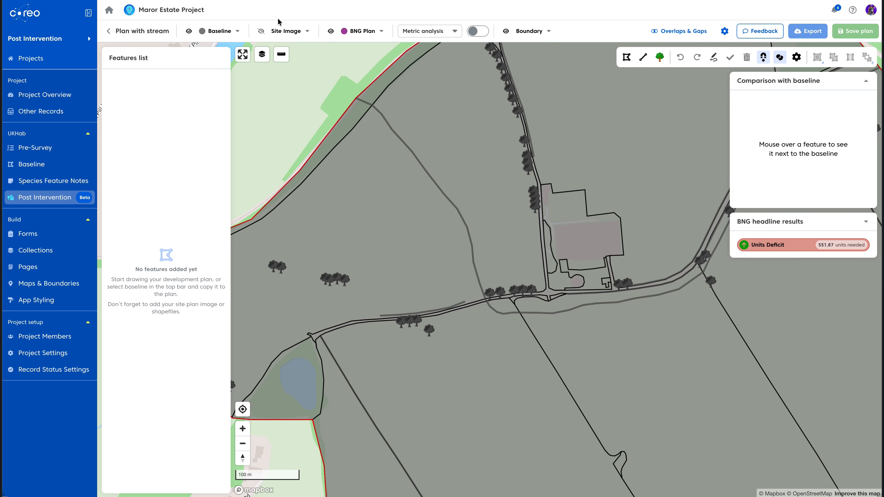
Rename the plan Plan with stream to Watercourse template
{"action": "left_click", "coordinate": [109, 32]}
{"action": "left_click", "coordinate": [192, 105]}
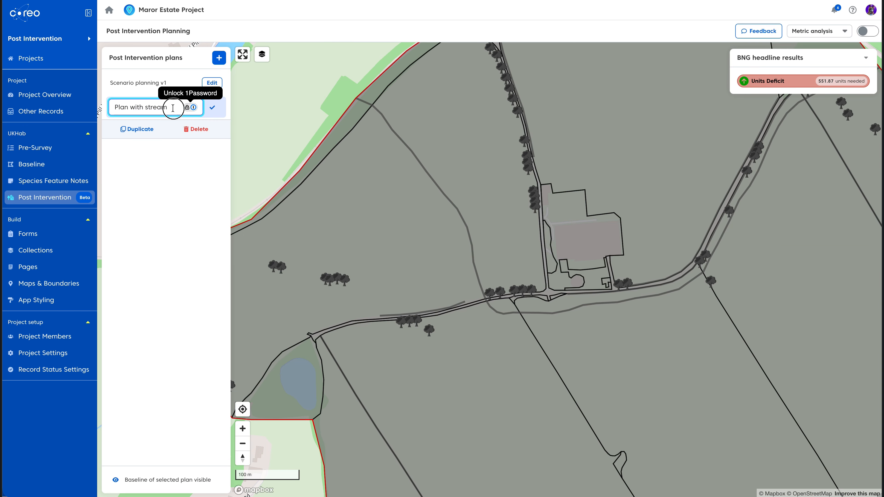
{"action": "key", "text": "ctrl+a"}
{"action": "type", "text": "Wat"}
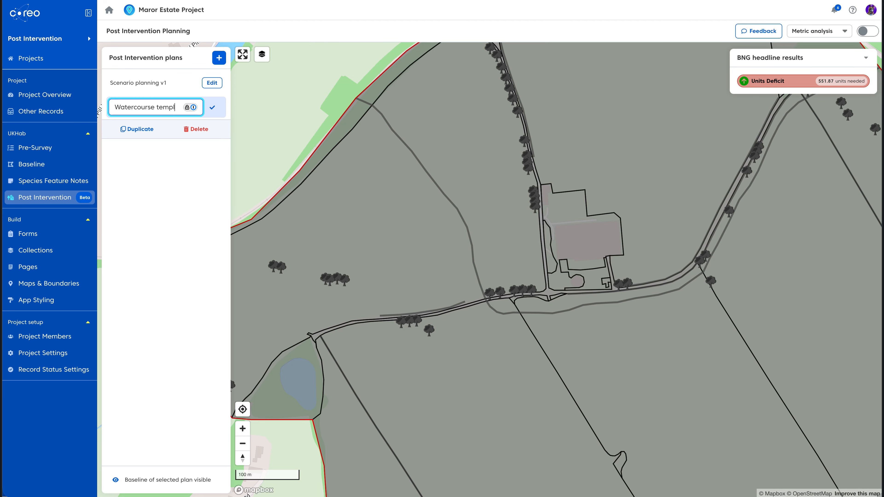
{"action": "left_click", "coordinate": [211, 108]}
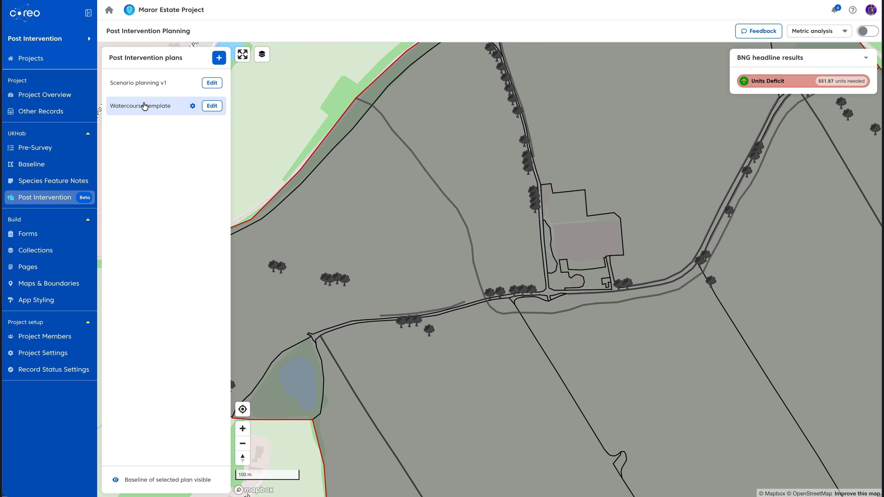
Duplicate the Watercourse template plan as Scenario2 and open it
{"action": "left_click", "coordinate": [192, 106]}
{"action": "left_click", "coordinate": [139, 130]}
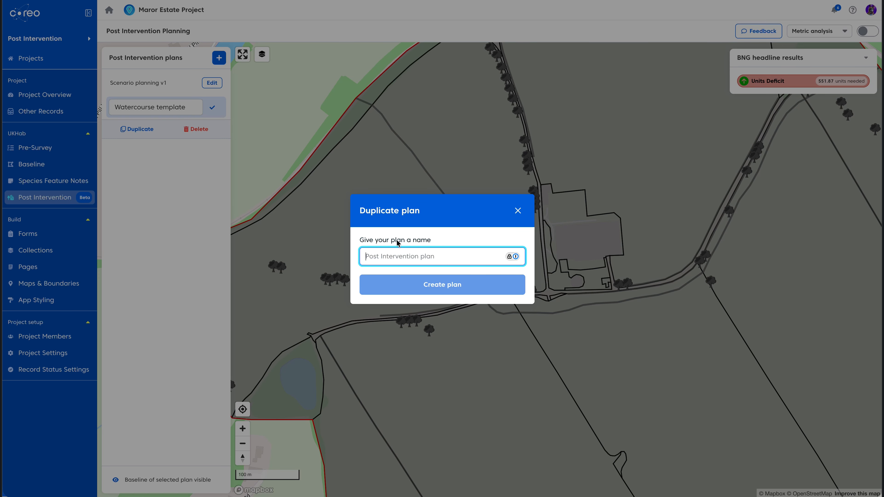
{"action": "type", "text": "Scenario2"}
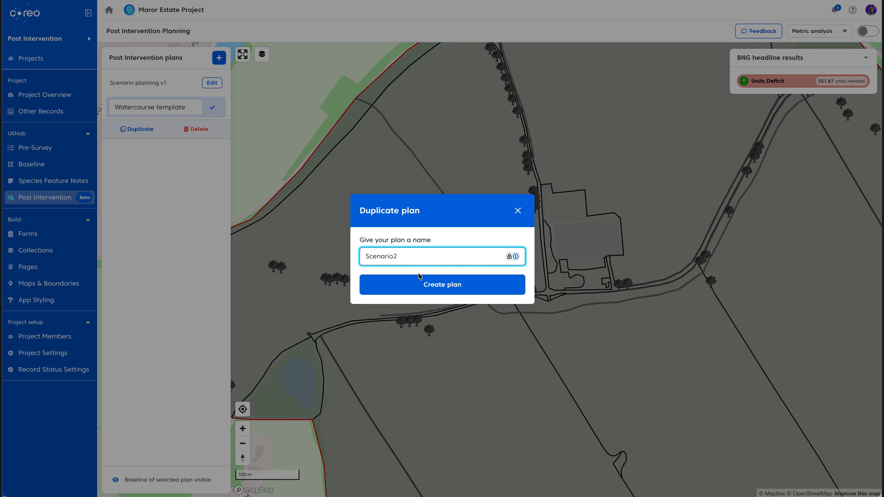
{"action": "left_click", "coordinate": [422, 281]}
{"action": "left_click", "coordinate": [214, 130]}
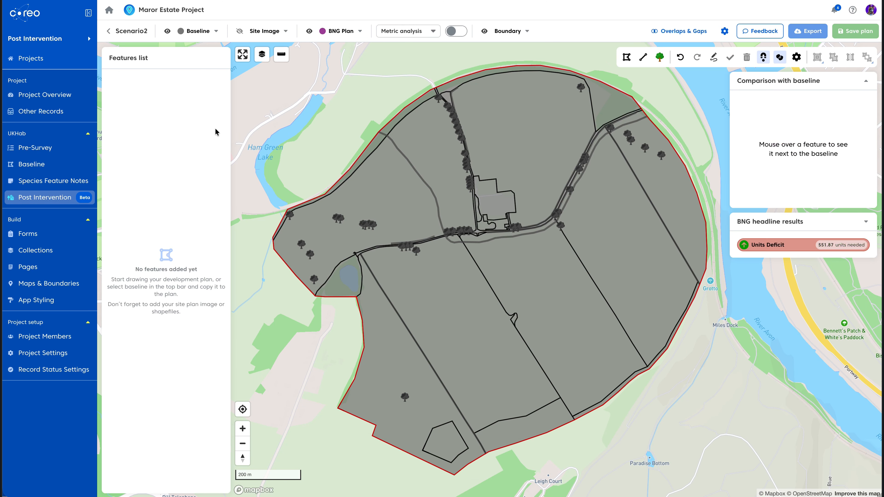
Inspect the baseline watercourse details carried over to the streams in Scenario2
{"action": "double_click", "coordinate": [245, 432]}
{"action": "left_click_drag", "start_coordinate": [405, 249], "coordinate": [551, 387]}
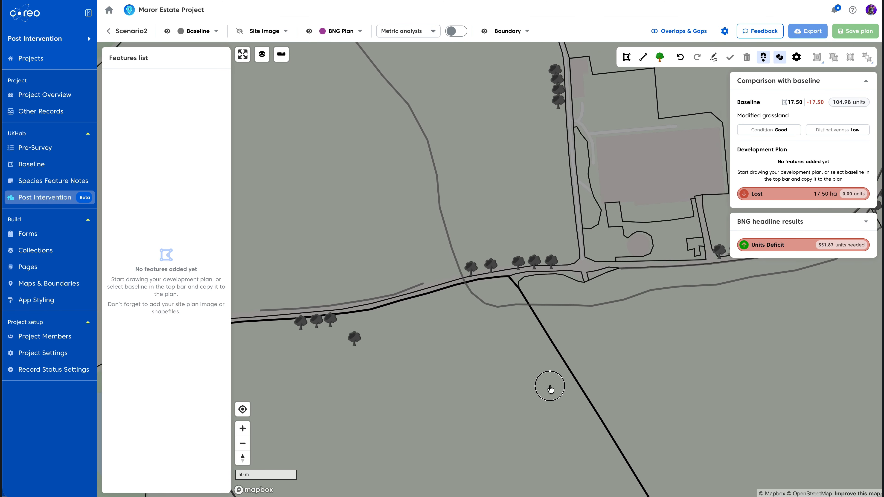
{"action": "left_click", "coordinate": [459, 258]}
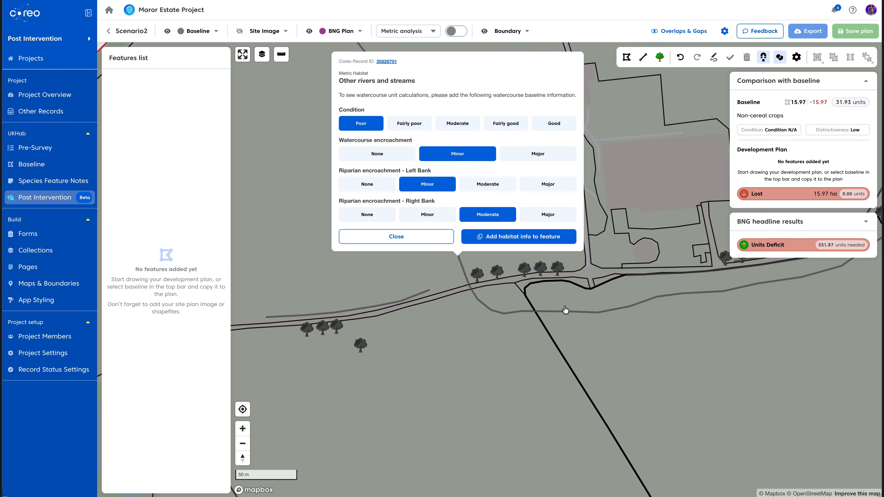
{"action": "left_click", "coordinate": [568, 316]}
{"action": "left_click", "coordinate": [573, 317]}
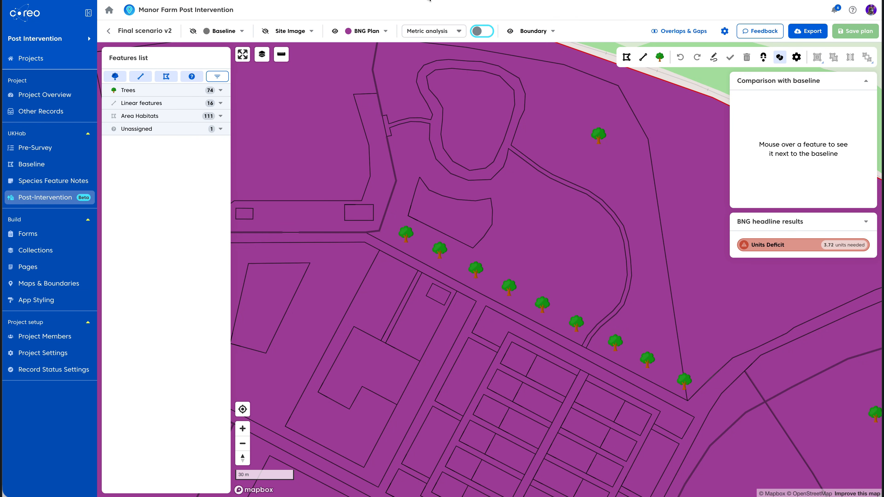
Turn on the Metric analysis overlay on the Final scenario v2 plan
{"action": "left_click", "coordinate": [458, 35]}
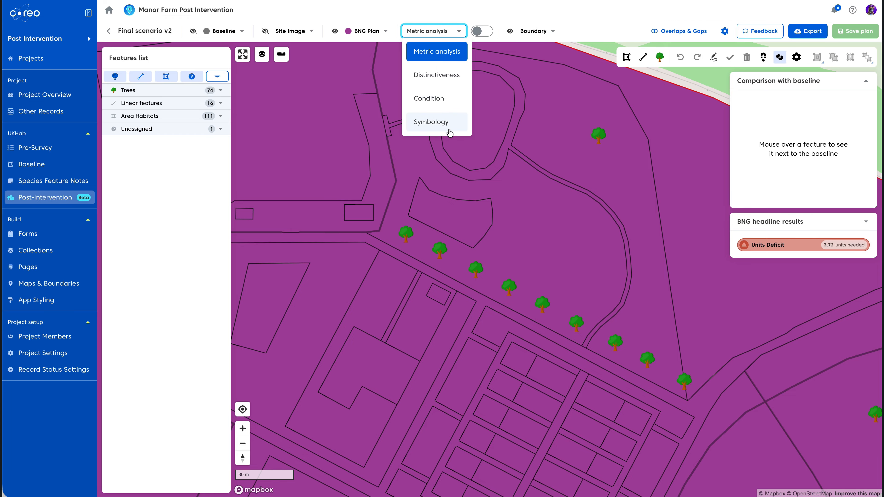
{"action": "left_click", "coordinate": [458, 32]}
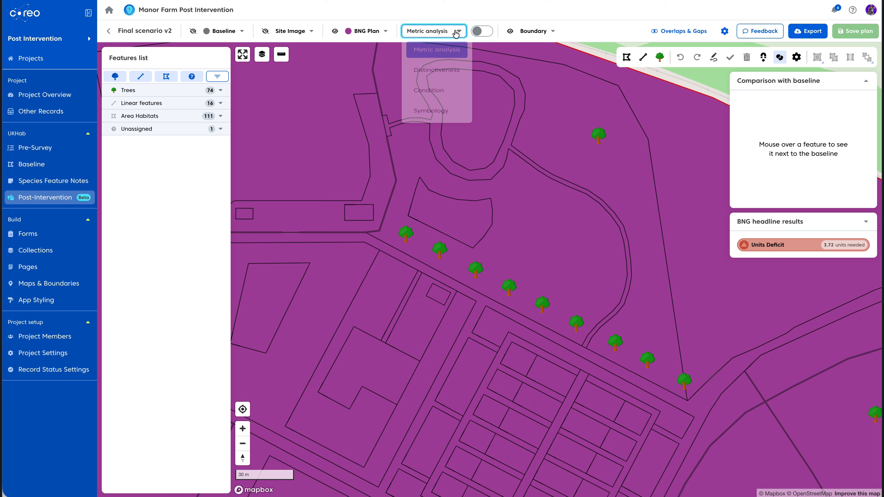
{"action": "left_click", "coordinate": [485, 33]}
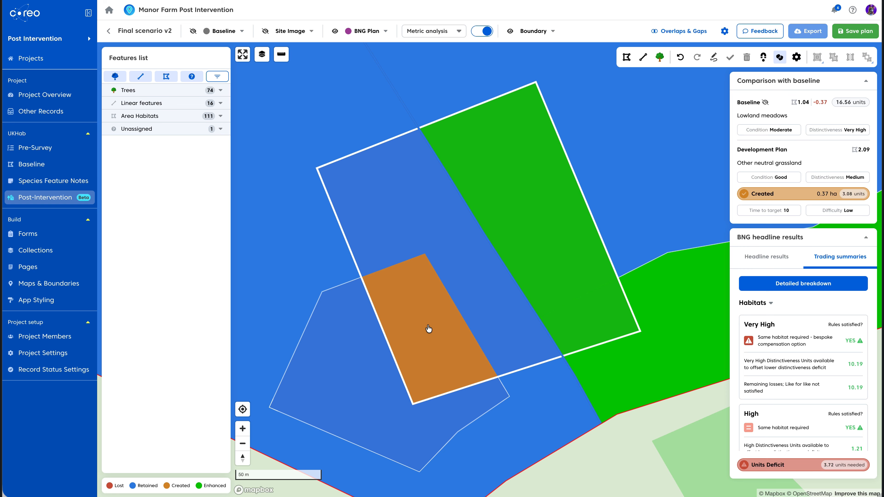
{"action": "mouse_move", "coordinate": [420, 332]}
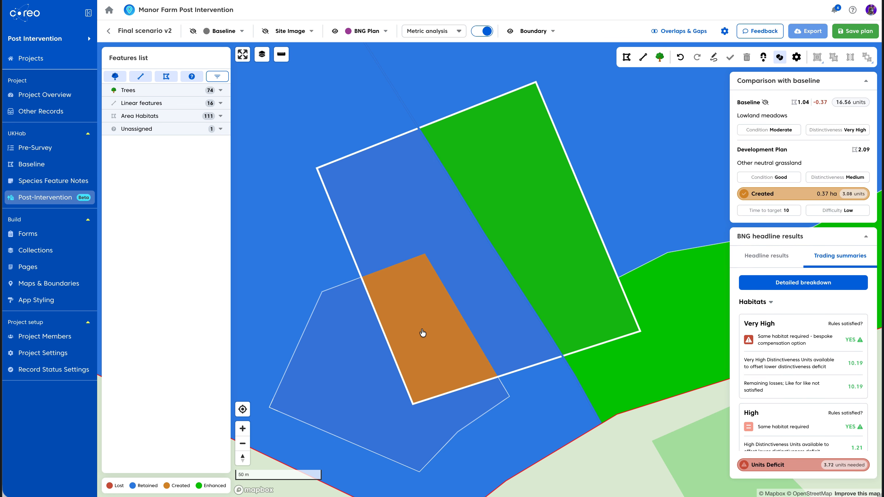
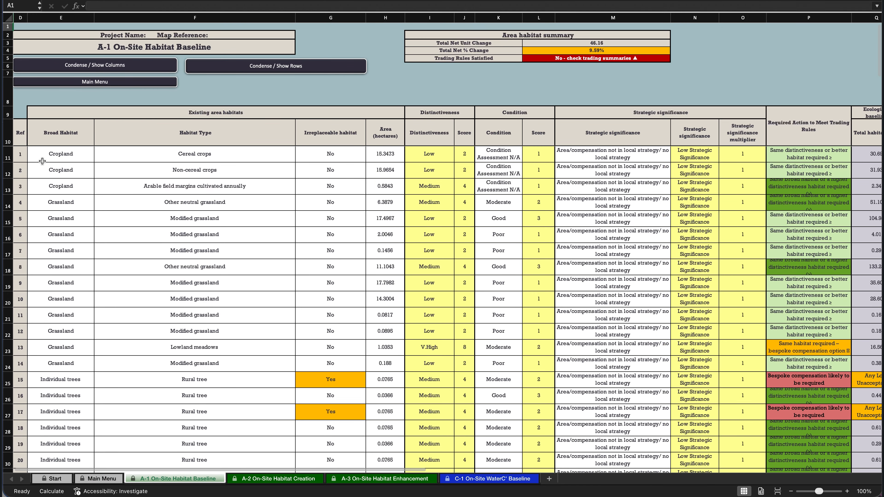
Review the area habitat rows and unit columns in the exported metric's A-1 baseline and A-3 enhancement sheets
{"action": "scroll", "coordinate": [308, 208], "scroll_direction": "right", "scroll_amount": 10}
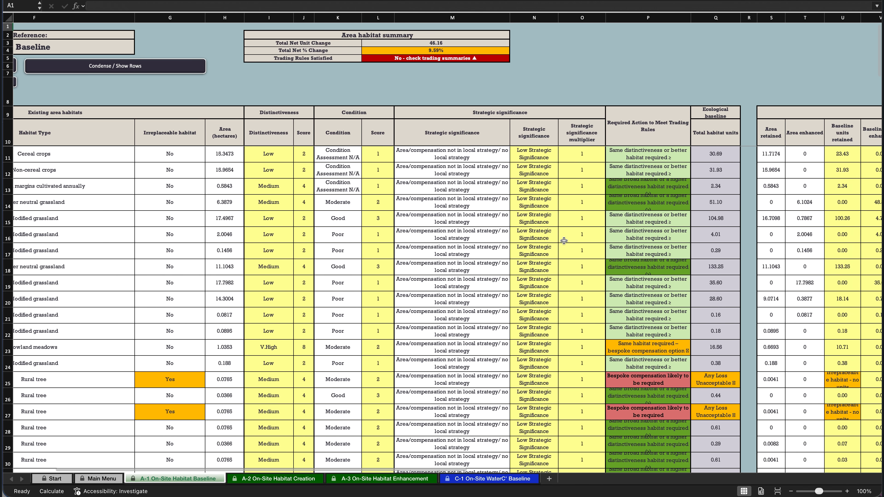
{"action": "scroll", "coordinate": [596, 243], "scroll_direction": "right", "scroll_amount": 2}
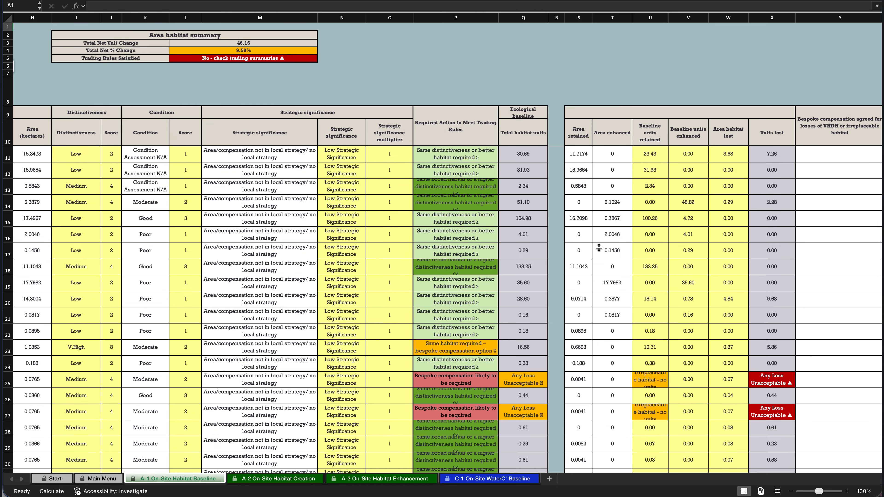
{"action": "left_click", "coordinate": [383, 481]}
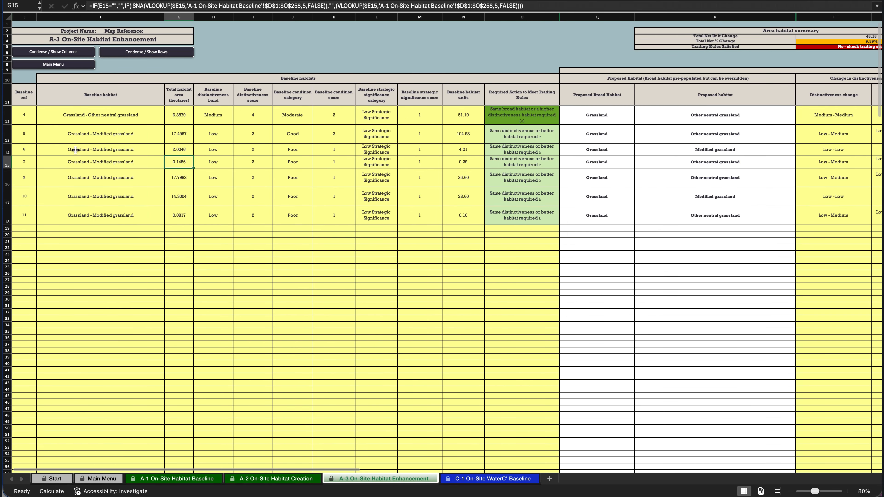
{"action": "scroll", "coordinate": [490, 191], "scroll_direction": "right", "scroll_amount": 5}
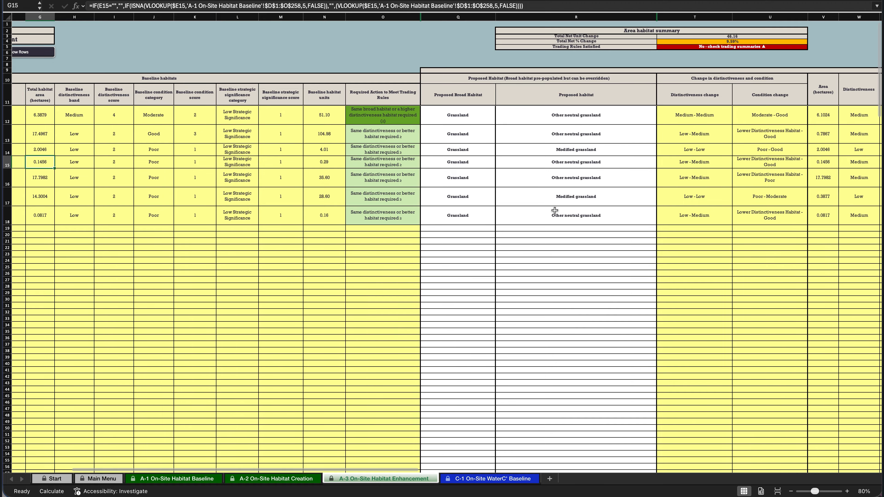
{"action": "scroll", "coordinate": [555, 210], "scroll_direction": "right", "scroll_amount": 5}
{"action": "scroll", "coordinate": [647, 226], "scroll_direction": "right", "scroll_amount": 5}
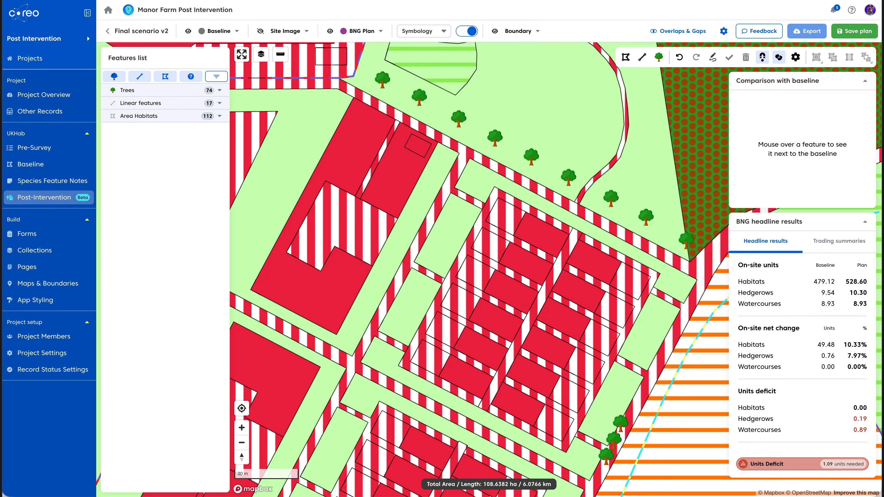
Set the entire plan as offsite in the Post-Intervention settings and save them
{"action": "left_click", "coordinate": [723, 31]}
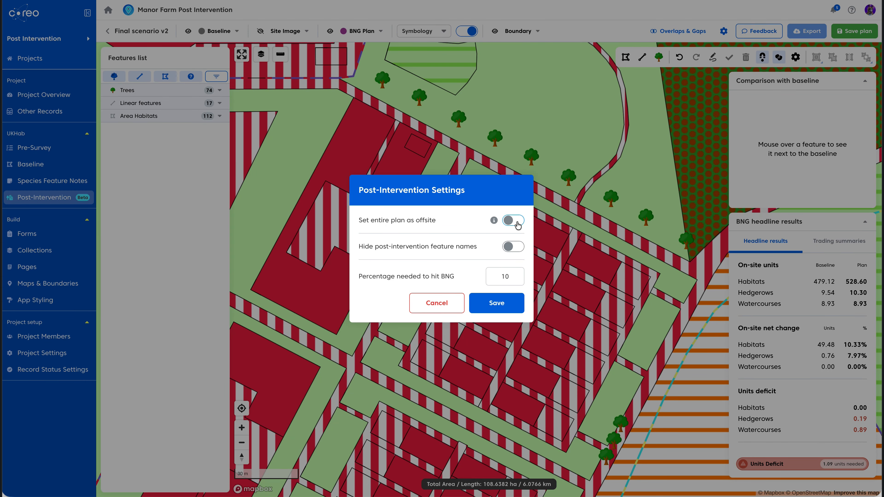
{"action": "left_click", "coordinate": [498, 304]}
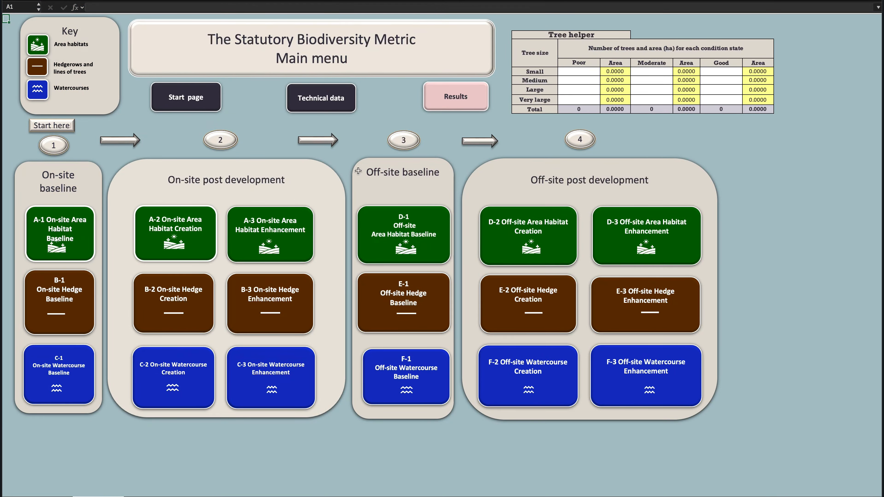
Open the D-1 Off-site Habitat Baseline sheet and inspect the spatial risk category options for the first habitat
{"action": "left_click", "coordinate": [402, 235]}
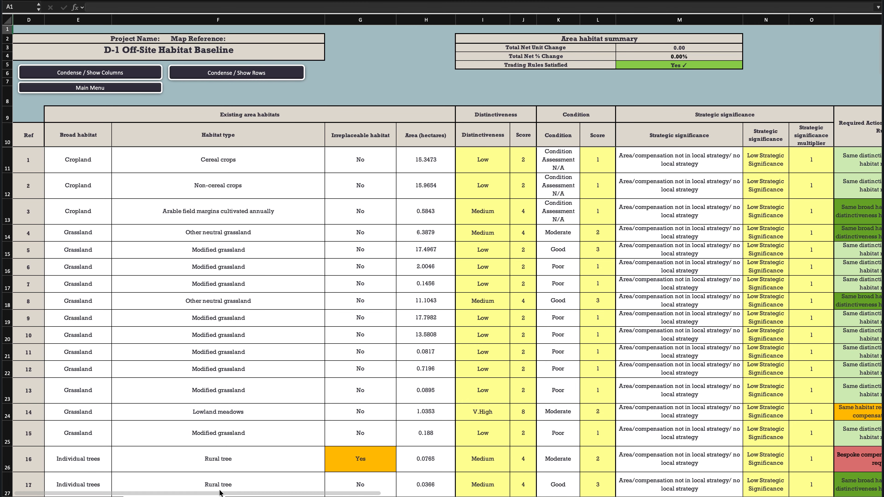
{"action": "left_click_drag", "start_coordinate": [216, 493], "coordinate": [447, 491]}
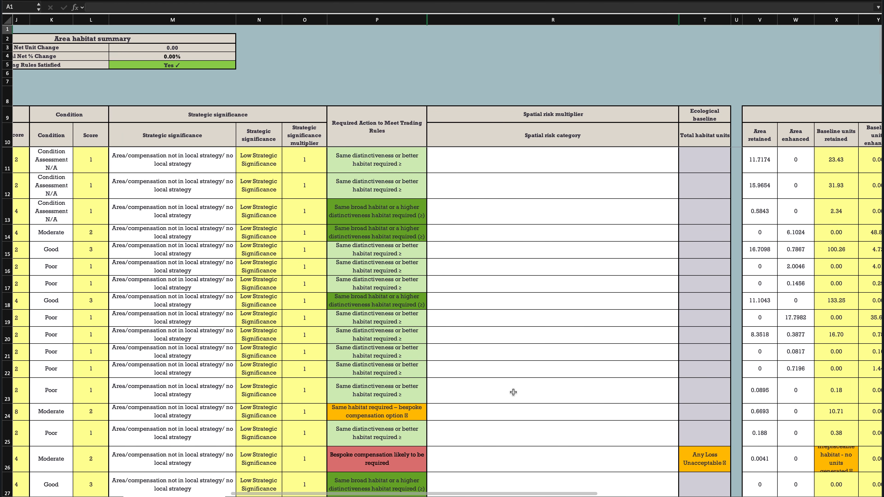
{"action": "left_click", "coordinate": [667, 158]}
{"action": "left_click", "coordinate": [683, 169]}
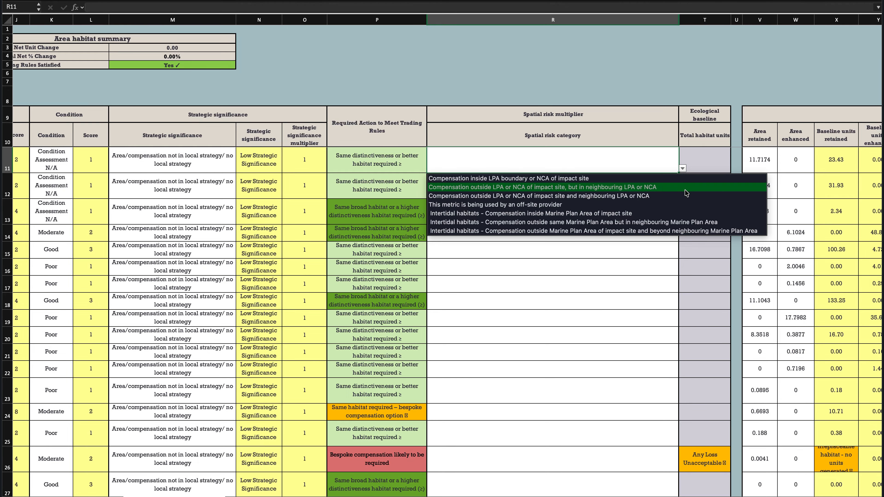
{"action": "left_click", "coordinate": [683, 168]}
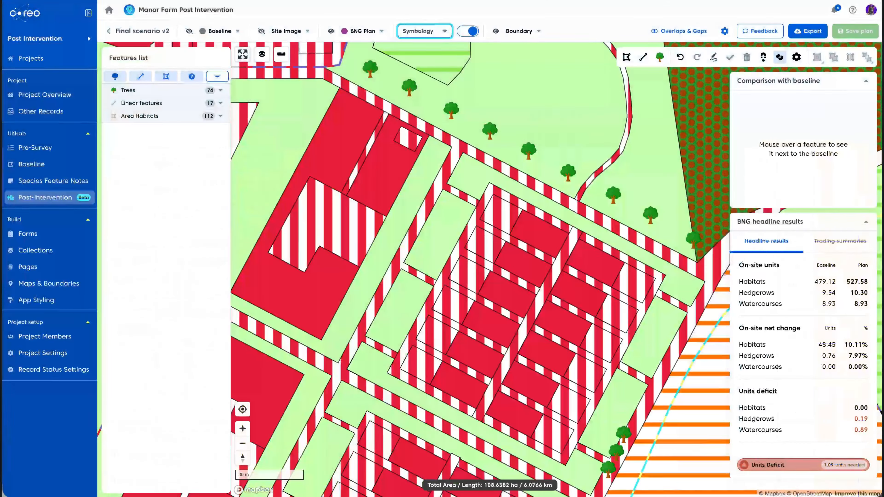
Open the map export preview with its map settings, switching to portrait and back to landscape orientation
{"action": "left_click", "coordinate": [813, 34]}
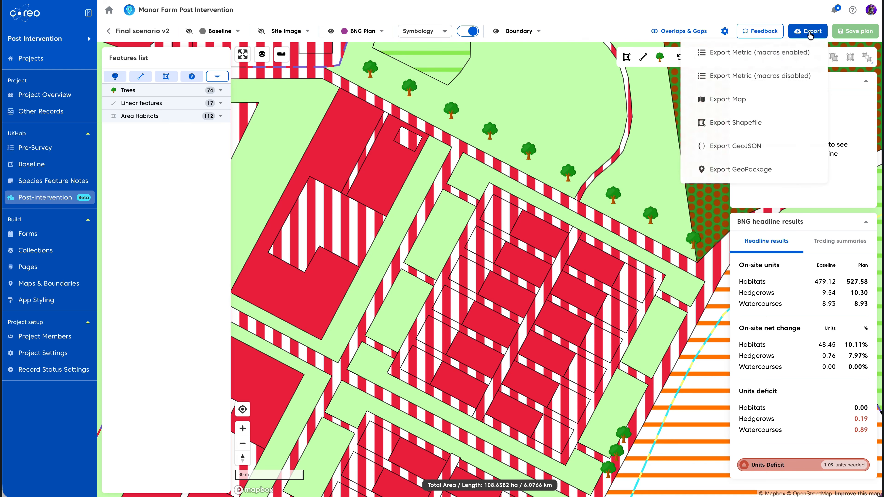
{"action": "left_click", "coordinate": [742, 102]}
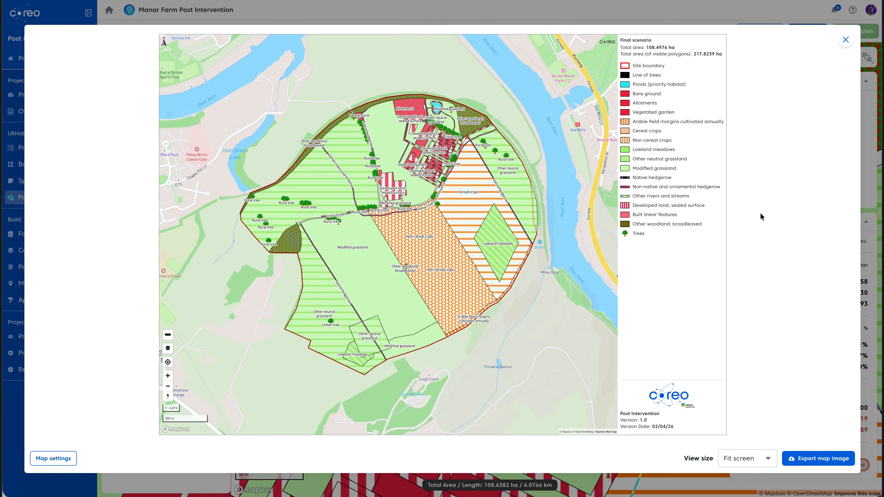
{"action": "left_click", "coordinate": [51, 460]}
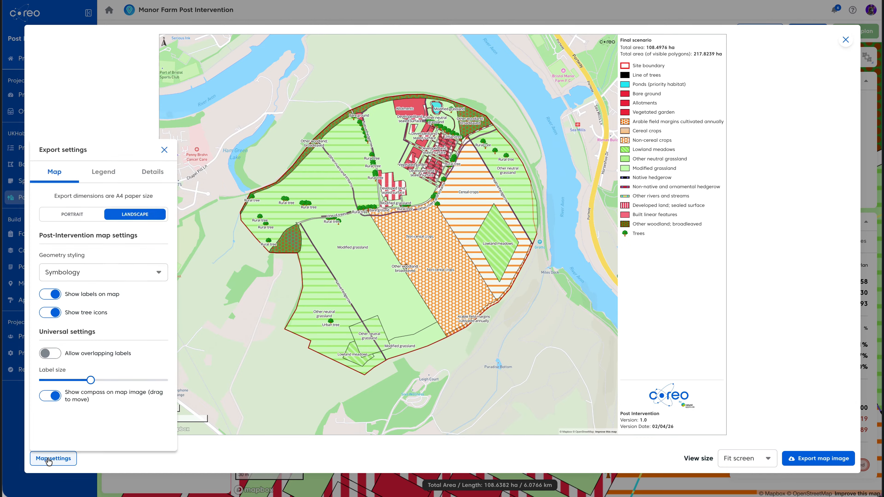
{"action": "left_click", "coordinate": [66, 214]}
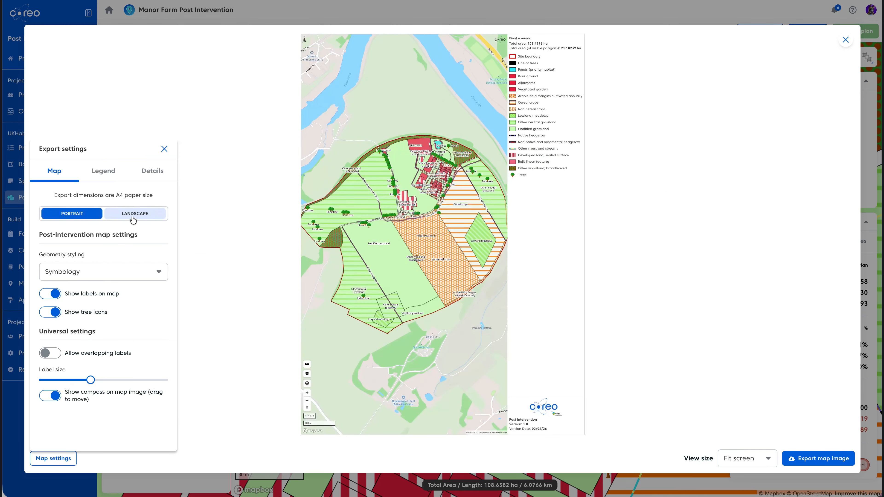
{"action": "left_click", "coordinate": [130, 216]}
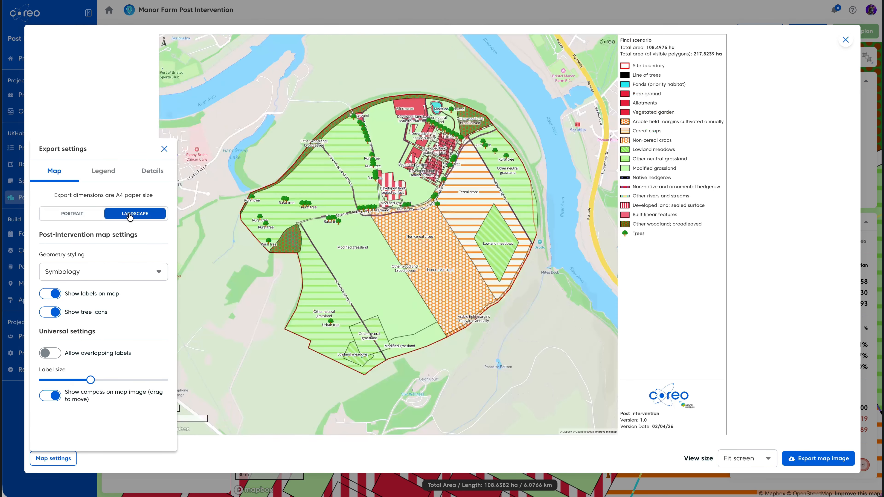
In the legend settings, nudge the text and symbol size and choose to save the legend as a separate image
{"action": "left_click", "coordinate": [106, 176]}
{"action": "mouse_move", "coordinate": [125, 362]}
{"action": "left_mouse_down"}
{"action": "mouse_move", "coordinate": [151, 367]}
{"action": "mouse_move", "coordinate": [89, 363]}
{"action": "mouse_move", "coordinate": [127, 363]}
{"action": "left_mouse_up"}
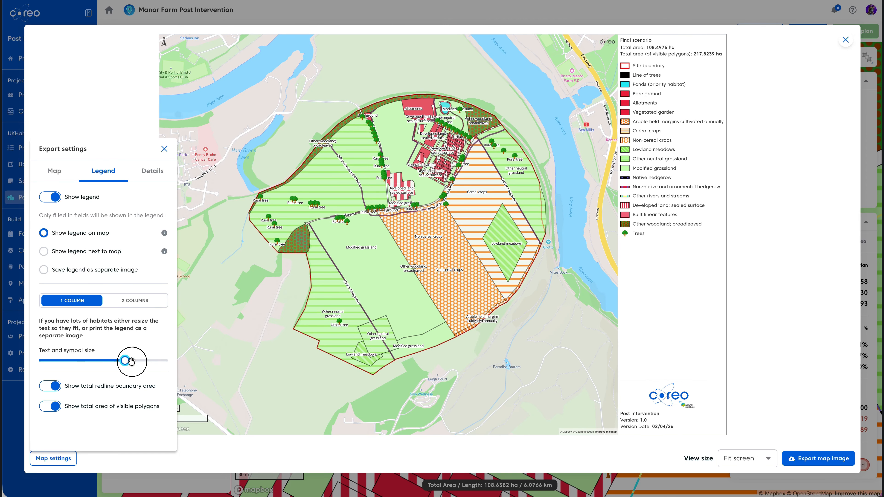
{"action": "left_click", "coordinate": [44, 251]}
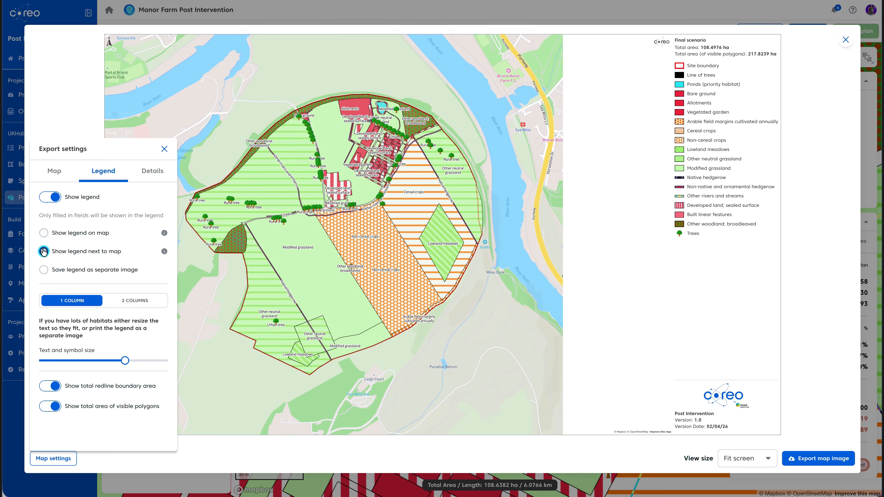
{"action": "left_click", "coordinate": [44, 271]}
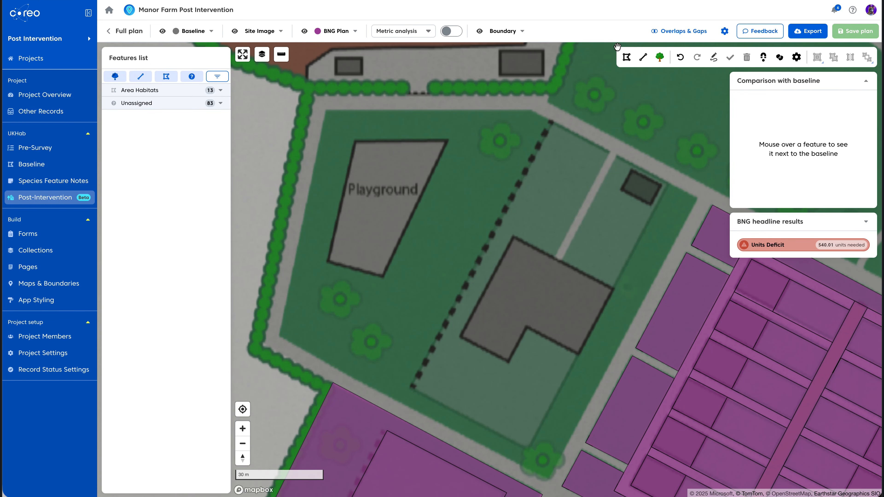
On the Full plan, draw an area polygon of about 1.17 ha covering the playground block
{"action": "left_click", "coordinate": [626, 59]}
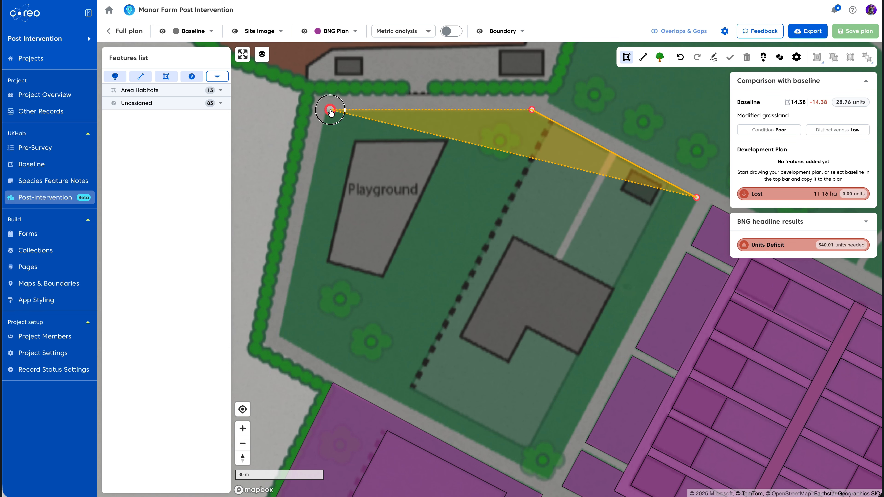
{"action": "left_click", "coordinate": [330, 111]}
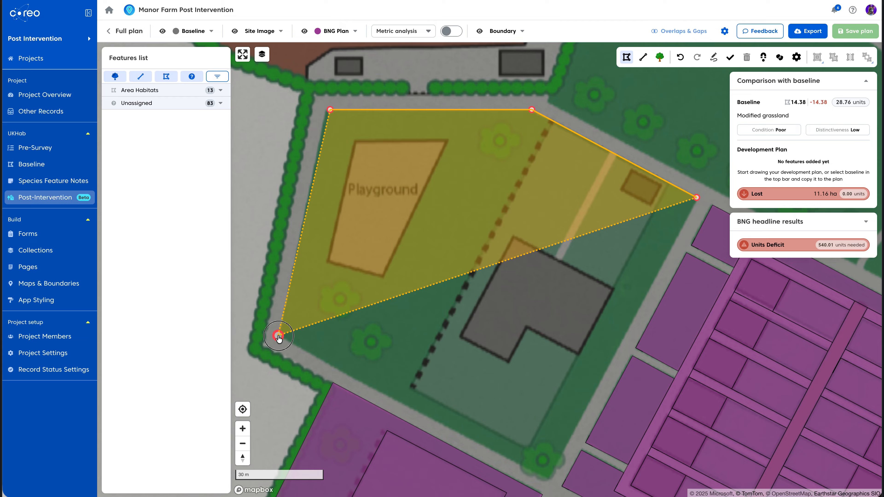
{"action": "left_click", "coordinate": [279, 336]}
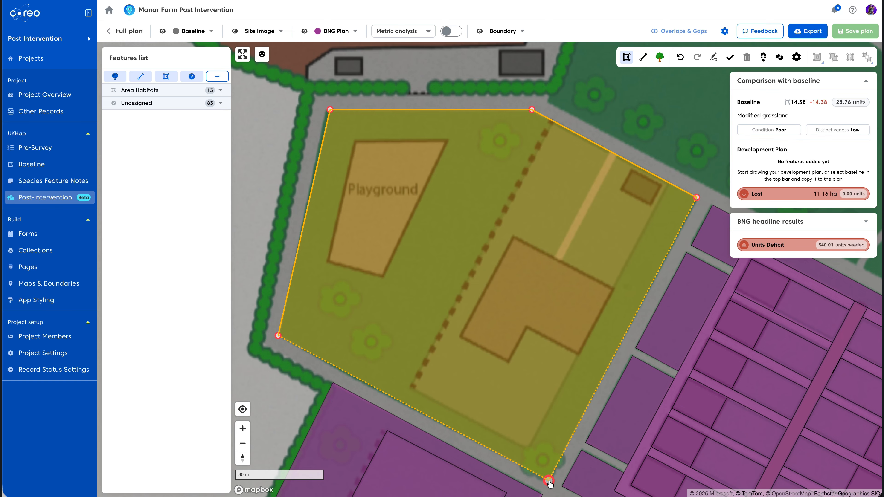
{"action": "double_click", "coordinate": [549, 483]}
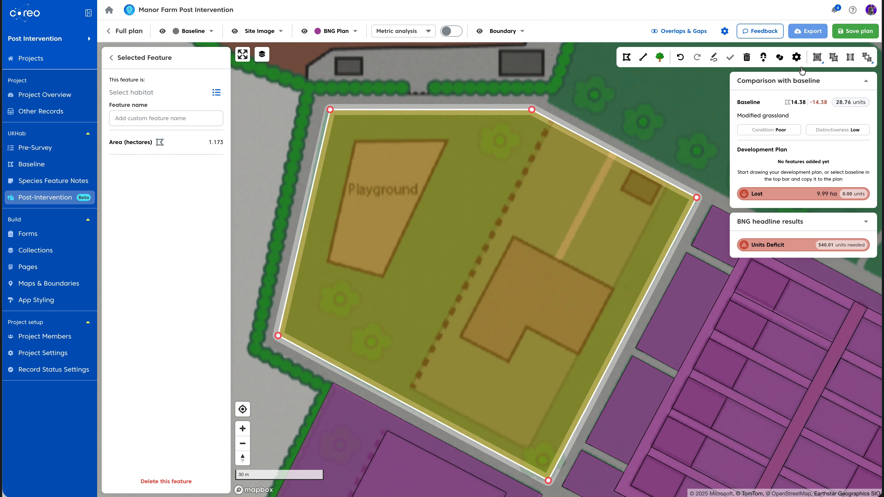
Cut the playground out of the new polygon as its own feature
{"action": "left_click", "coordinate": [816, 58]}
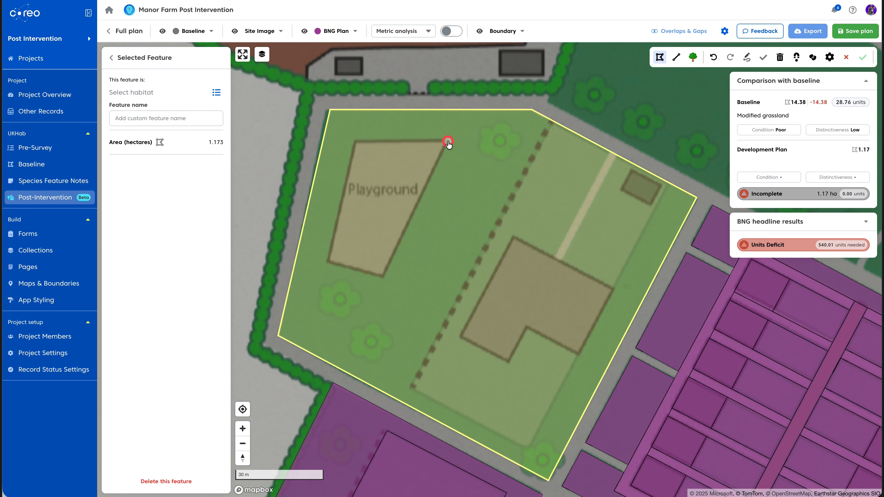
{"action": "left_click", "coordinate": [448, 142]}
{"action": "left_click", "coordinate": [382, 275]}
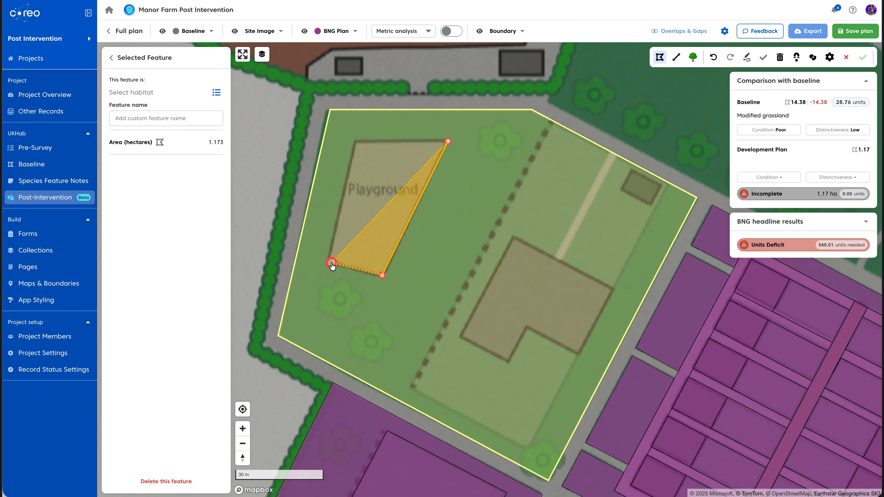
{"action": "left_click", "coordinate": [331, 263]}
{"action": "left_click", "coordinate": [355, 142]}
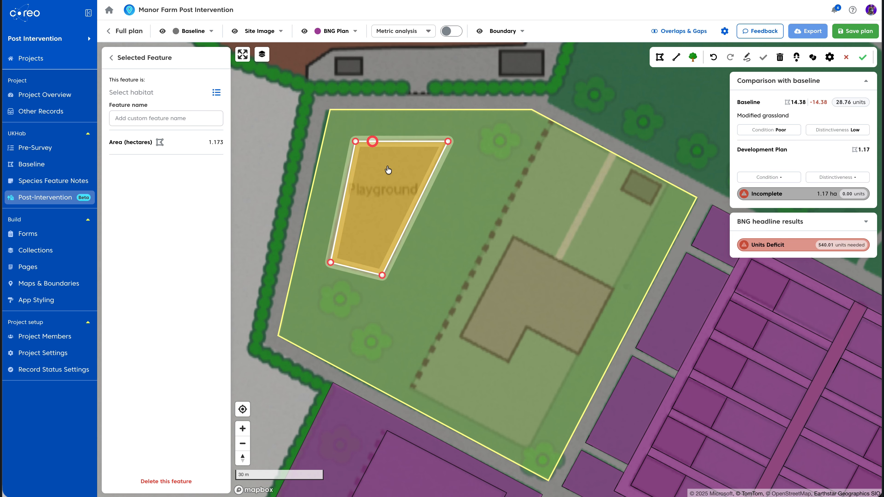
{"action": "left_click", "coordinate": [866, 60]}
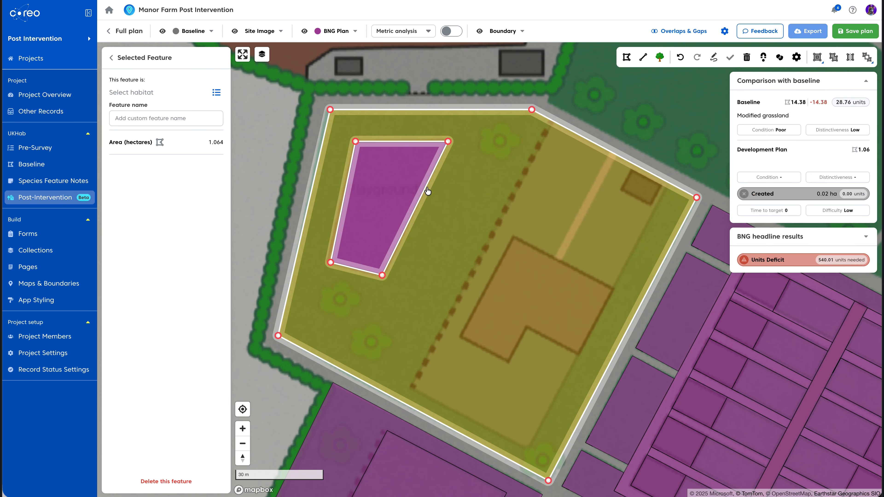
Split the remaining polygon along the dashed path to separate an eastern strip
{"action": "left_click", "coordinate": [399, 185]}
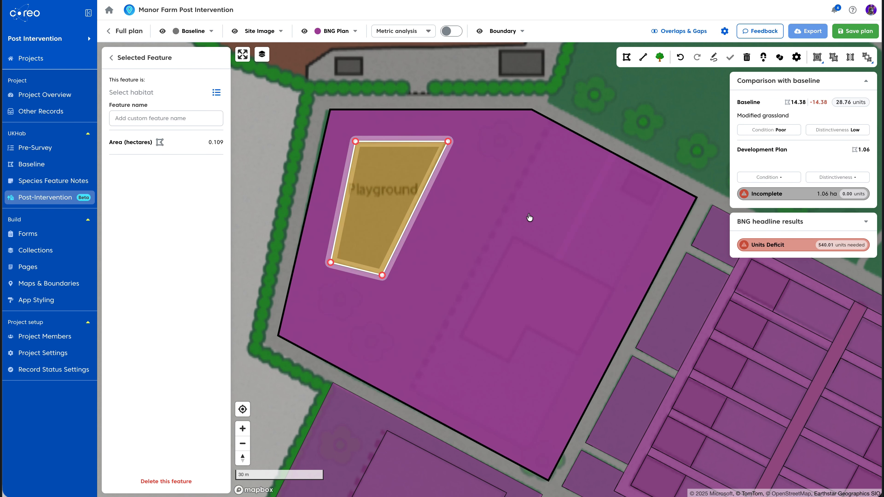
{"action": "left_click", "coordinate": [851, 59]}
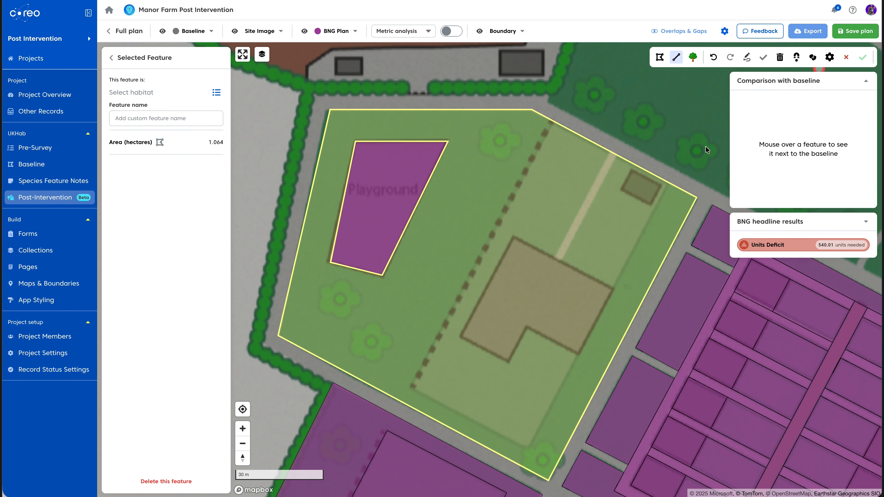
{"action": "left_click", "coordinate": [675, 171]}
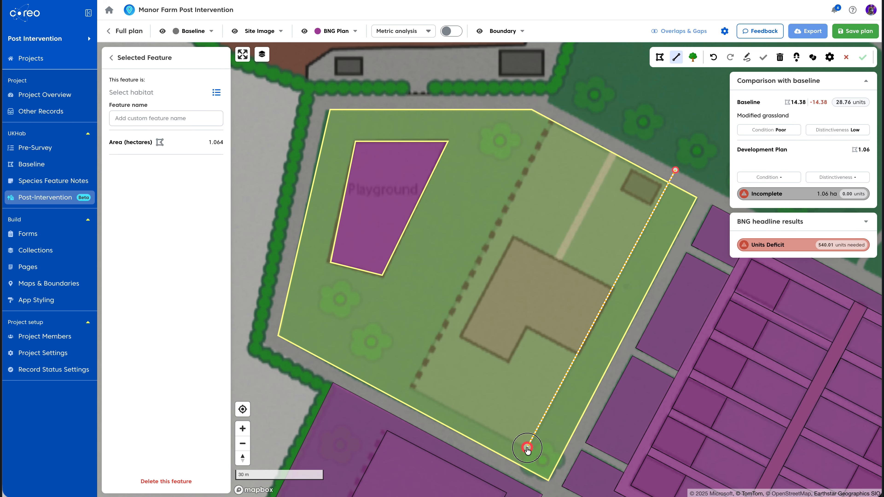
{"action": "left_click", "coordinate": [527, 448]}
{"action": "left_click", "coordinate": [412, 389]}
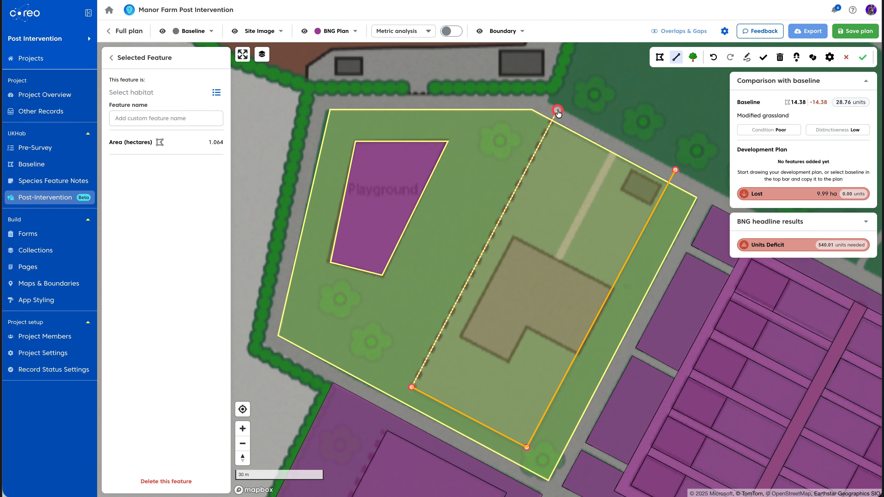
{"action": "left_click", "coordinate": [863, 57]}
Cut the building footprint out of the eastern strip as a separate feature
{"action": "left_click", "coordinate": [570, 289]}
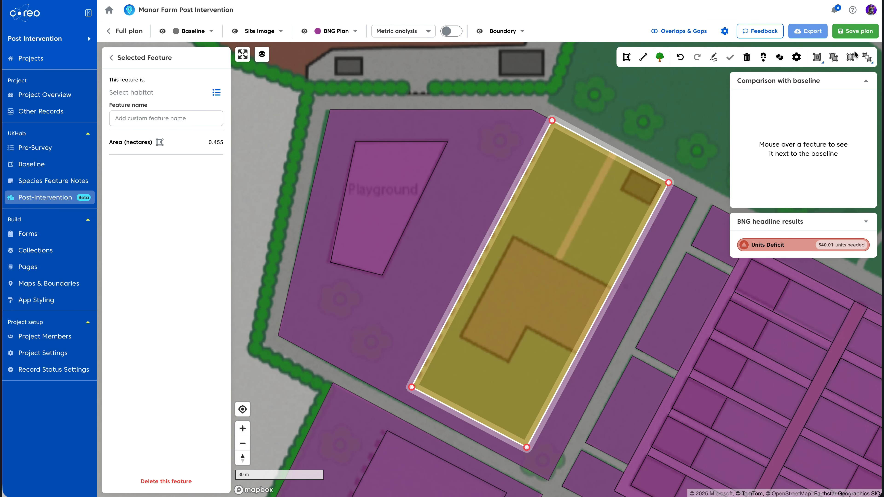
{"action": "left_click", "coordinate": [851, 58]}
{"action": "left_click", "coordinate": [623, 296]}
{"action": "left_click", "coordinate": [514, 237]}
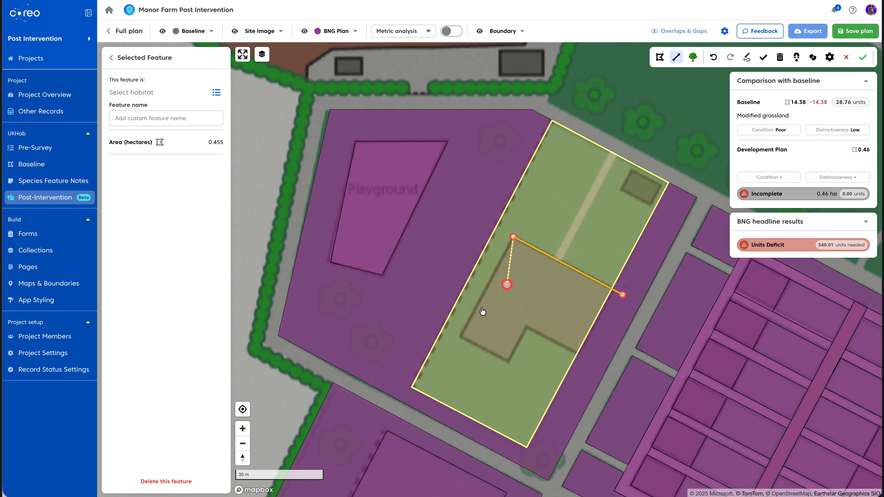
{"action": "left_click", "coordinate": [528, 327]}
{"action": "left_click", "coordinate": [578, 353]}
{"action": "left_click", "coordinate": [863, 57]}
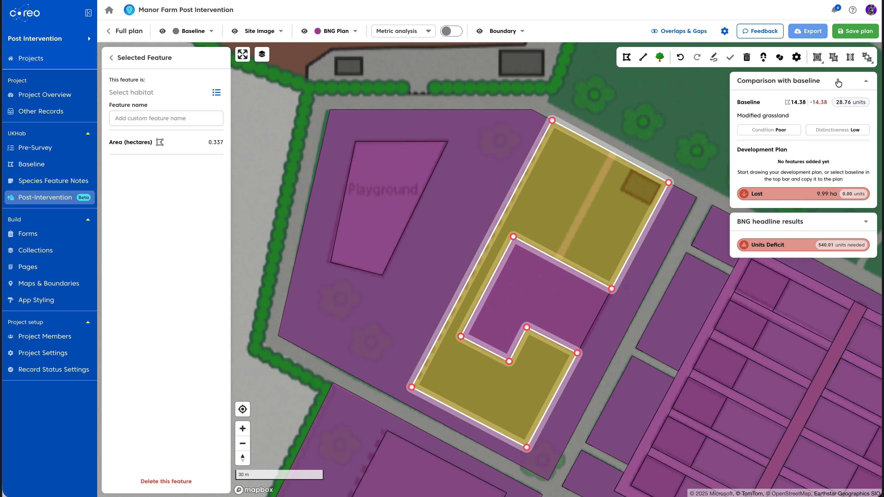
Split the eastern strip lengthwise along the path's edge, separating a narrow path strip from the eastern part
{"action": "left_click", "coordinate": [851, 57]}
{"action": "left_click", "coordinate": [615, 143]}
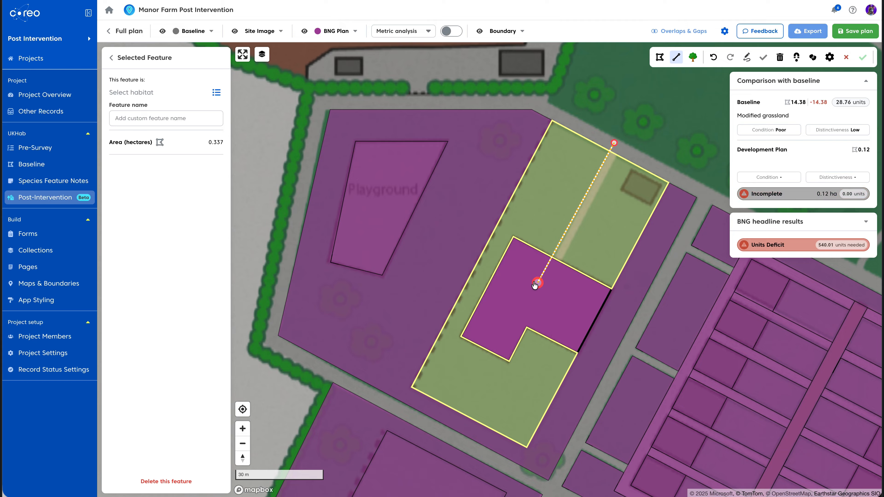
{"action": "left_click", "coordinate": [550, 290]}
{"action": "double_click", "coordinate": [625, 148]}
{"action": "scroll", "coordinate": [547, 308], "scroll_direction": "up", "scroll_amount": 3}
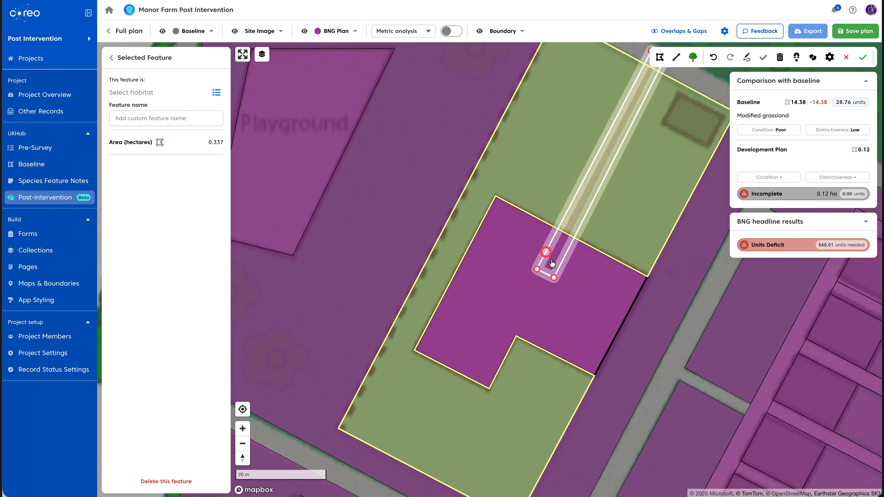
{"action": "scroll", "coordinate": [551, 263], "scroll_direction": "up", "scroll_amount": 2}
{"action": "left_click_drag", "start_coordinate": [555, 282], "coordinate": [547, 281]}
{"action": "left_click_drag", "start_coordinate": [638, 198], "coordinate": [546, 393]}
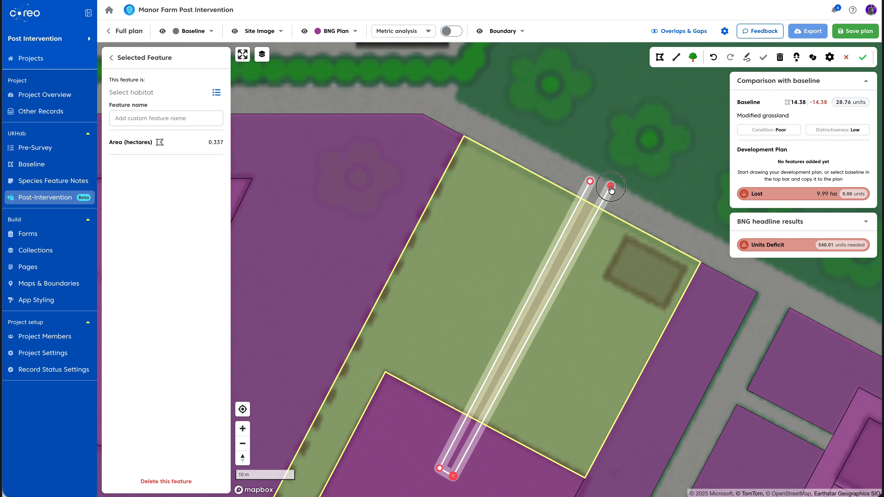
{"action": "left_click_drag", "start_coordinate": [611, 187], "coordinate": [605, 191]}
{"action": "left_click", "coordinate": [863, 58]}
Draw a rectangle over the small outbuilding and cut it out of the eastern part as its own feature
{"action": "left_click", "coordinate": [578, 357]}
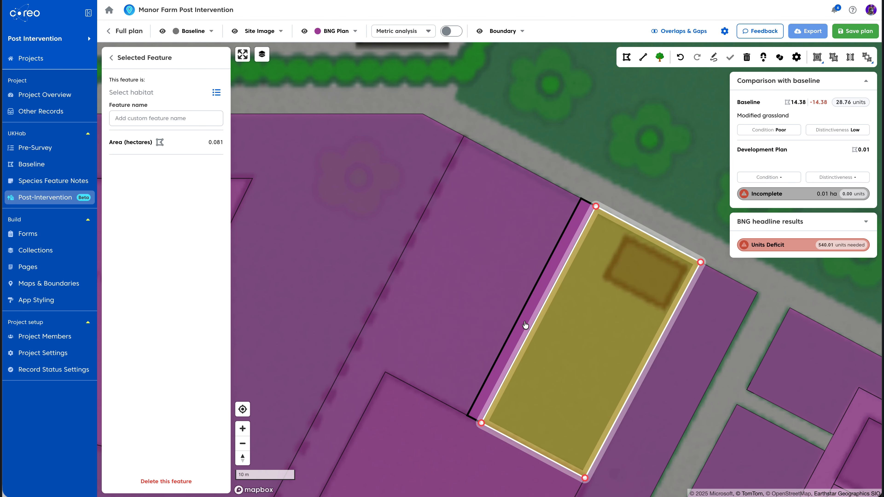
{"action": "left_click", "coordinate": [519, 328]}
{"action": "left_click", "coordinate": [628, 302]}
{"action": "left_click", "coordinate": [627, 58]}
{"action": "left_click", "coordinate": [625, 239]}
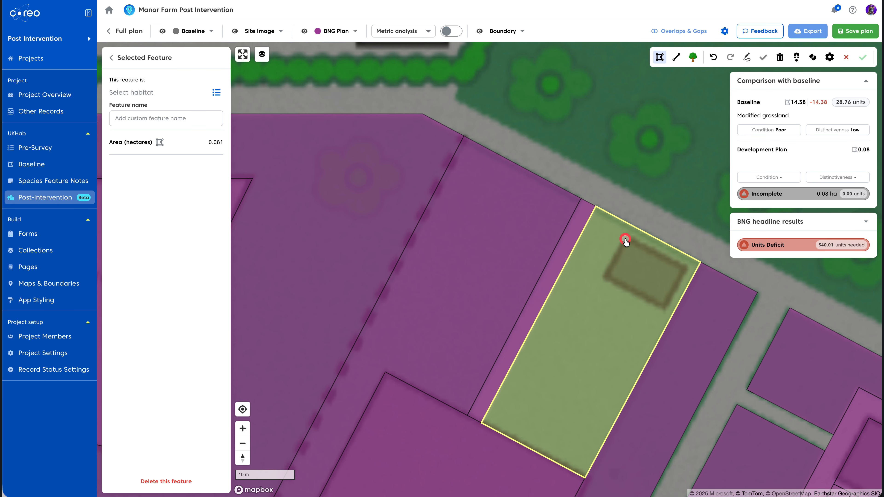
{"action": "left_click", "coordinate": [604, 276]}
{"action": "left_click", "coordinate": [663, 309]}
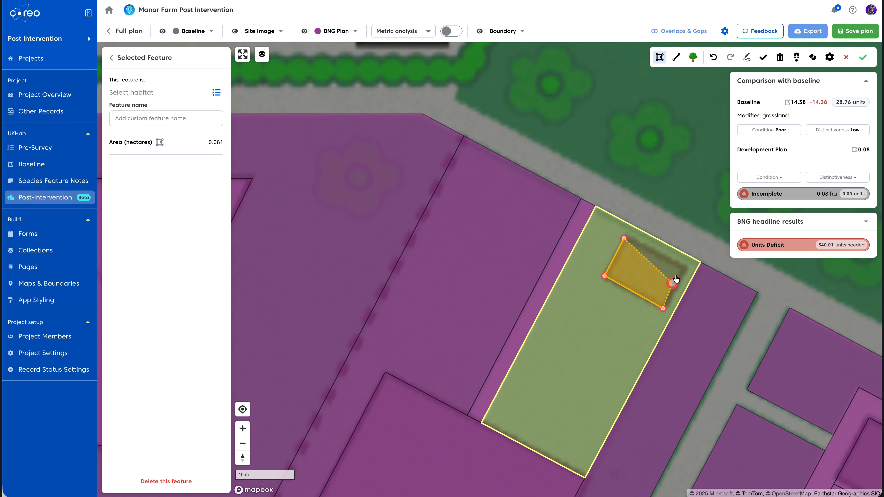
{"action": "left_click", "coordinate": [624, 239]}
{"action": "scroll", "coordinate": [623, 240], "scroll_direction": "up", "scroll_amount": 5}
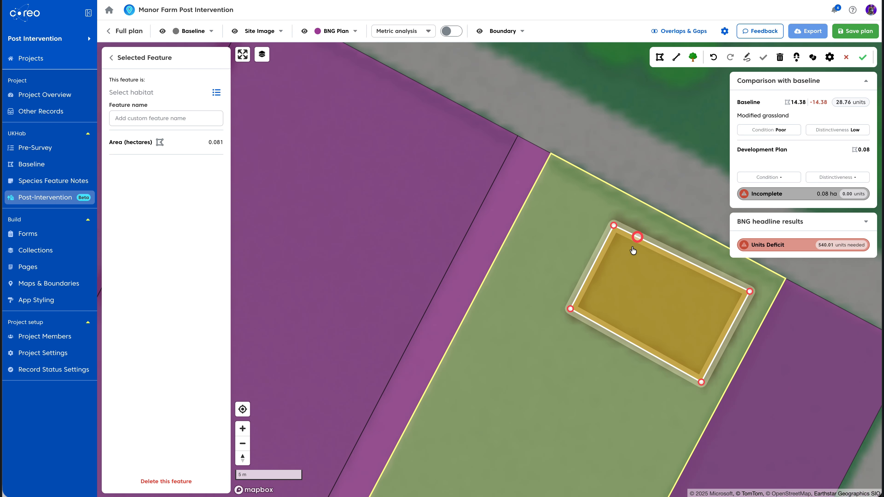
{"action": "left_click_drag", "start_coordinate": [615, 219], "coordinate": [615, 220]}
{"action": "left_click_drag", "start_coordinate": [565, 313], "coordinate": [564, 316]}
{"action": "left_click", "coordinate": [864, 58]}
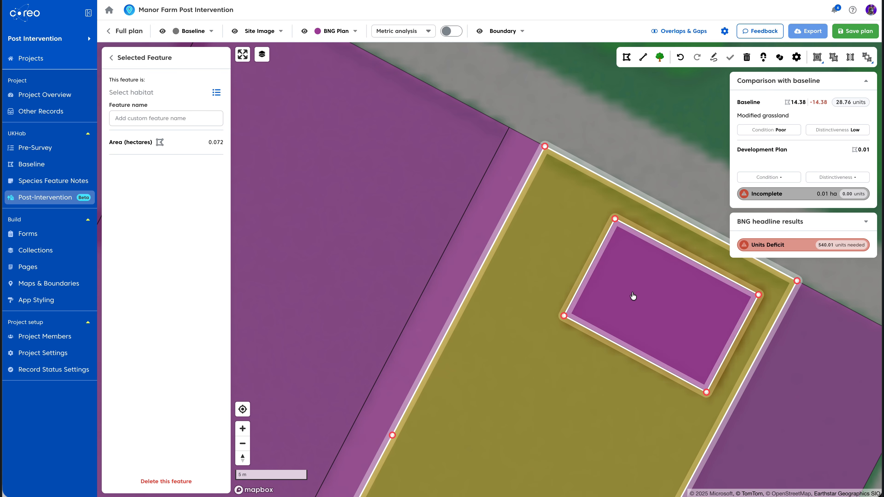
Select the four building and path features and assign them the habitat Developed land; sealed surface
{"action": "left_click", "coordinate": [634, 298]}
{"action": "left_click", "coordinate": [603, 143]}
{"action": "scroll", "coordinate": [535, 340], "scroll_direction": "down", "scroll_amount": 7}
{"action": "left_click_drag", "start_coordinate": [535, 342], "coordinate": [576, 183]}
{"action": "left_click", "coordinate": [630, 170]}
{"action": "left_click", "coordinate": [415, 347]}
{"action": "left_click", "coordinate": [251, 142], "text": "shift"}
{"action": "left_click", "coordinate": [521, 225], "text": "shift"}
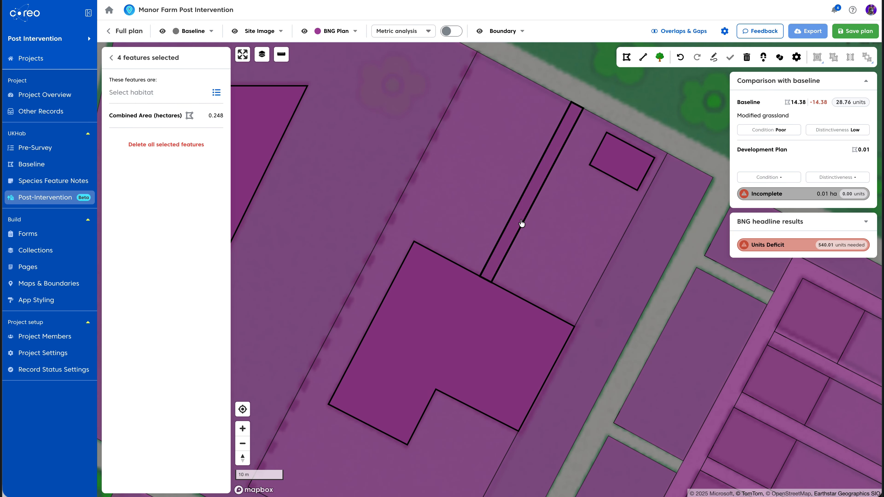
{"action": "left_click", "coordinate": [216, 92]}
{"action": "type", "text": "sea"}
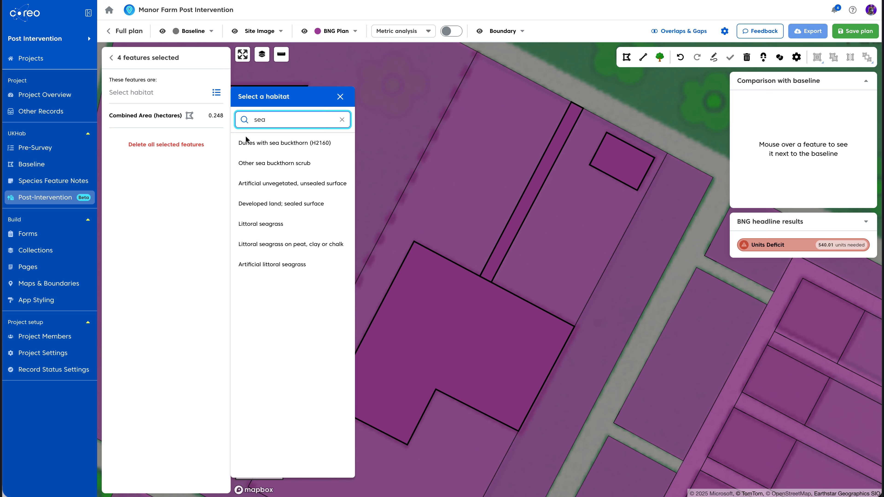
{"action": "left_click", "coordinate": [273, 205]}
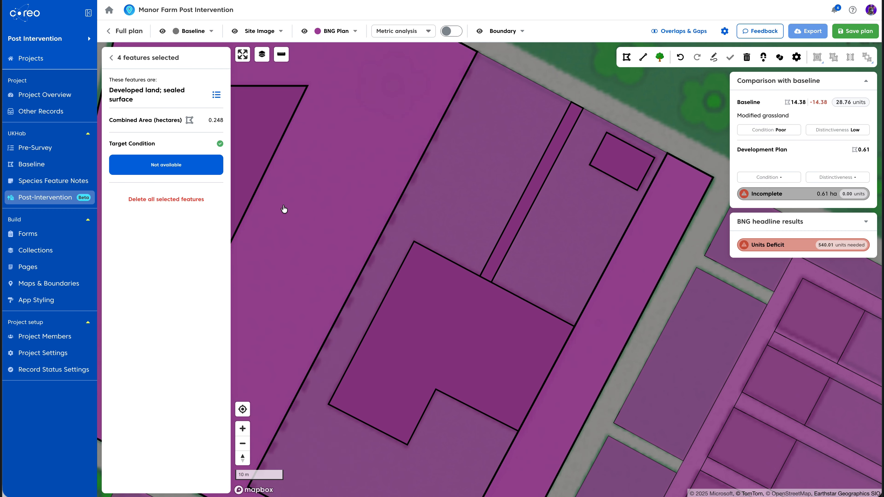
{"action": "left_click", "coordinate": [429, 33]}
{"action": "left_click", "coordinate": [417, 120]}
{"action": "left_click", "coordinate": [444, 32]}
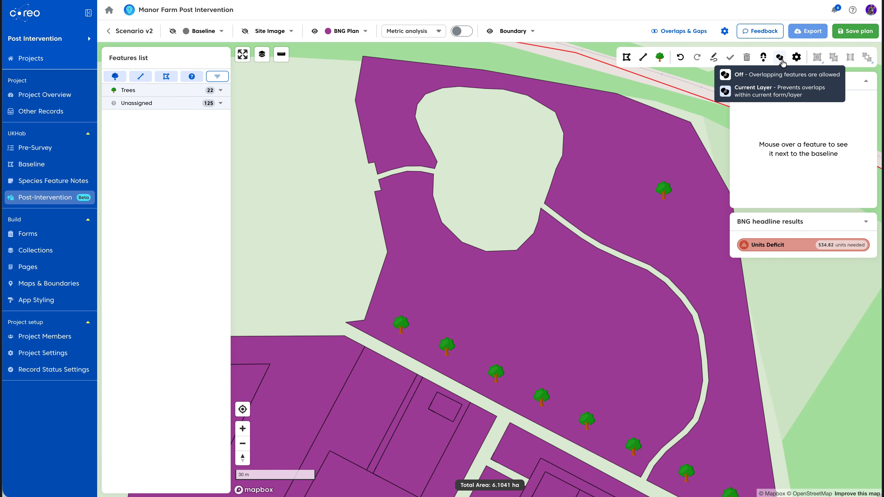
In Scenario v2, freehand-draw a path polygon of about 0.29 ha looping around the pond
{"action": "left_click", "coordinate": [714, 58]}
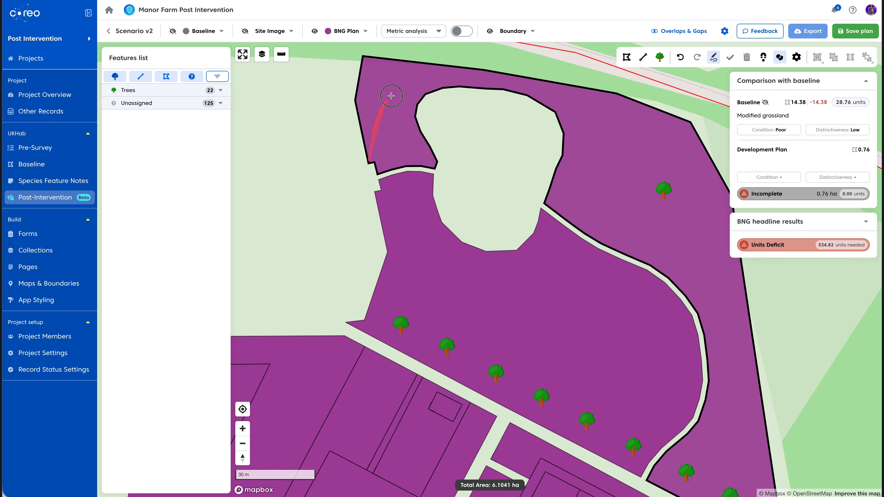
{"action": "mouse_move", "coordinate": [391, 96]}
{"action": "left_mouse_down"}
{"action": "mouse_move", "coordinate": [503, 81]}
{"action": "mouse_move", "coordinate": [607, 147]}
{"action": "mouse_move", "coordinate": [714, 286]}
{"action": "mouse_move", "coordinate": [737, 325]}
{"action": "mouse_move", "coordinate": [720, 425]}
{"action": "mouse_move", "coordinate": [659, 474]}
{"action": "mouse_move", "coordinate": [612, 446]}
{"action": "left_mouse_up"}
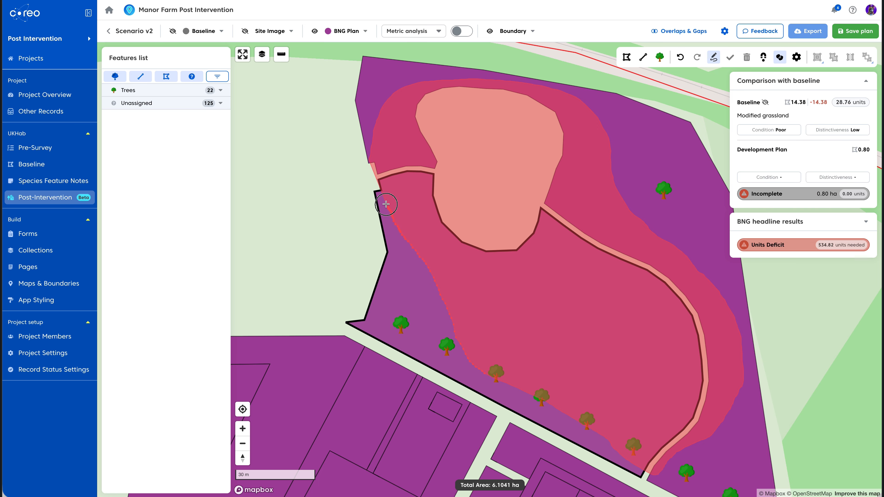
{"action": "left_click_drag", "start_coordinate": [386, 204], "coordinate": [373, 167]}
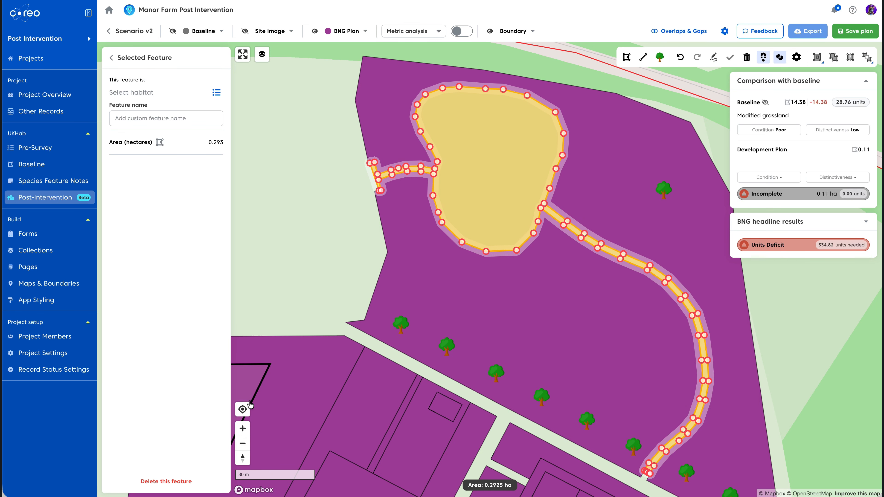
Adjust the path polygon's end vertices to meet the field edges and delete a stray vertex
{"action": "left_click", "coordinate": [242, 429]}
{"action": "left_click", "coordinate": [242, 429]}
{"action": "left_click_drag", "start_coordinate": [437, 280], "coordinate": [679, 421]}
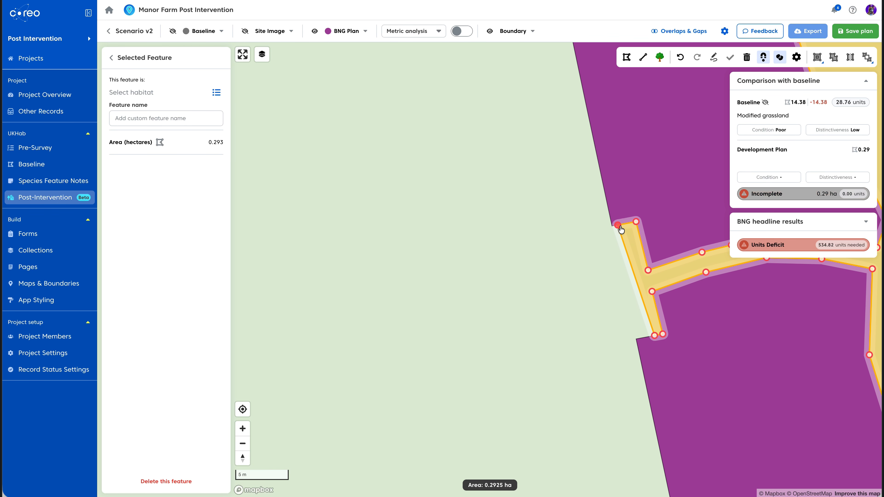
{"action": "left_click_drag", "start_coordinate": [619, 226], "coordinate": [612, 226]}
{"action": "left_click_drag", "start_coordinate": [655, 336], "coordinate": [637, 339]}
{"action": "left_click_drag", "start_coordinate": [717, 424], "coordinate": [522, 167]}
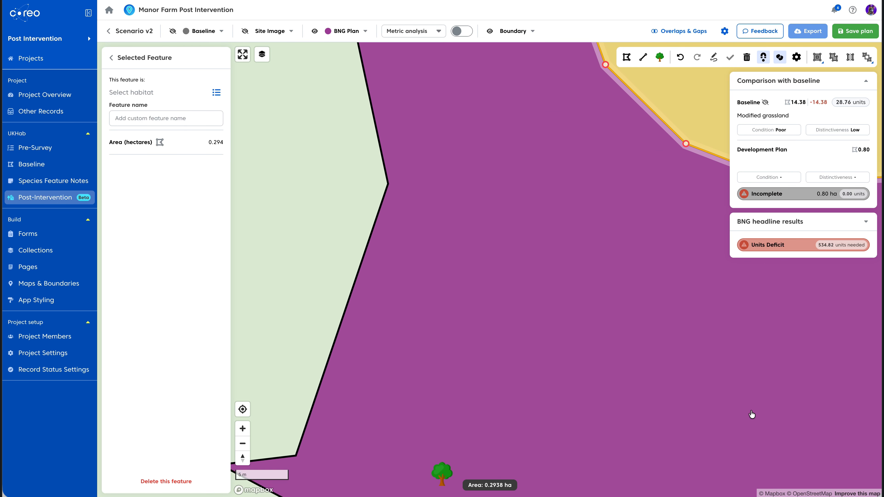
{"action": "left_click_drag", "start_coordinate": [764, 422], "coordinate": [618, 310]}
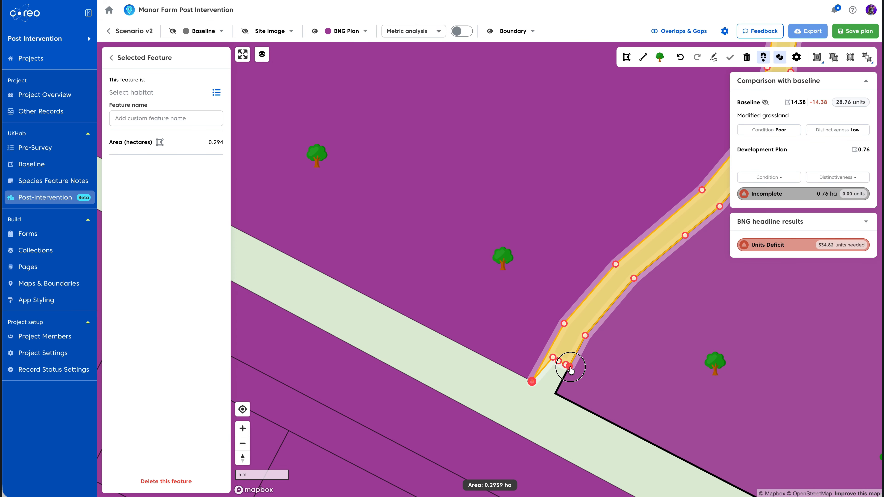
{"action": "left_click_drag", "start_coordinate": [568, 366], "coordinate": [555, 394]}
{"action": "left_click", "coordinate": [558, 360]}
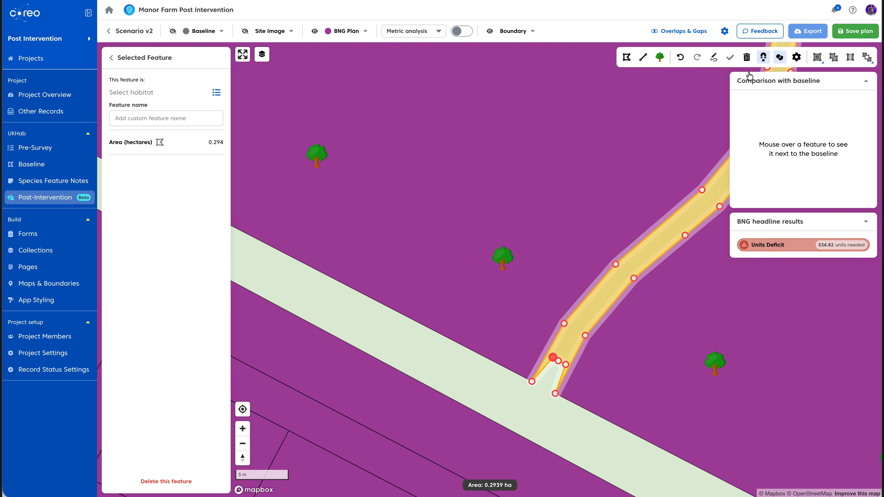
{"action": "left_click", "coordinate": [746, 59]}
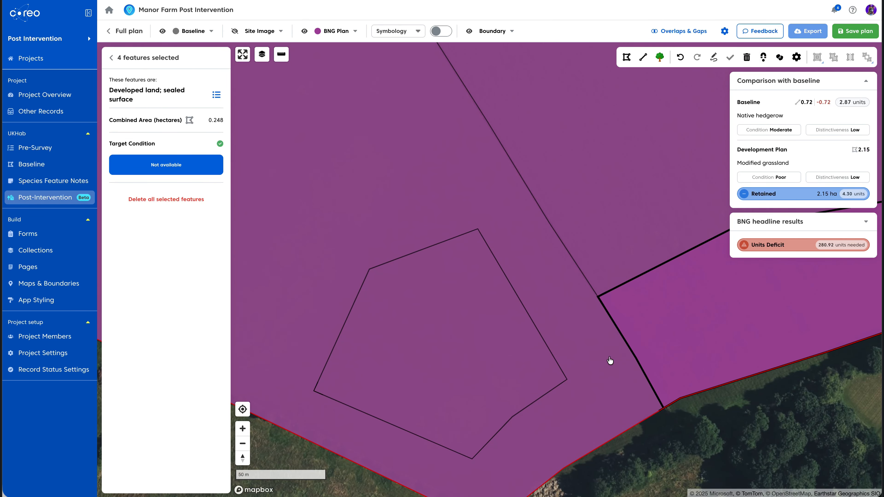
On the Full plan, draw a rectangular area polygon of about 1.69 ha across the southern fields
{"action": "left_click", "coordinate": [627, 58]}
{"action": "left_click", "coordinate": [568, 92]}
{"action": "left_click", "coordinate": [365, 186]}
{"action": "left_click", "coordinate": [494, 394]}
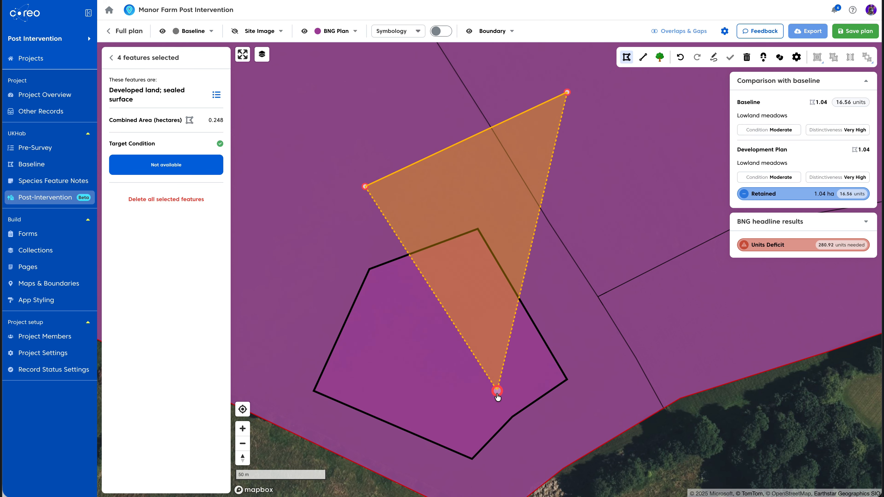
{"action": "left_click", "coordinate": [705, 304]}
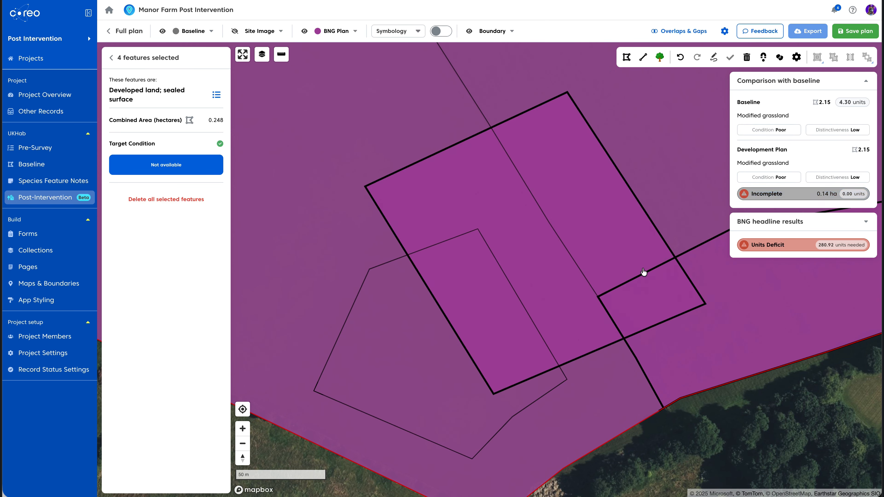
Inspect the grassland features under the rectangle and cut the rectangle out of the Modified grassland feature
{"action": "left_click", "coordinate": [355, 129]}
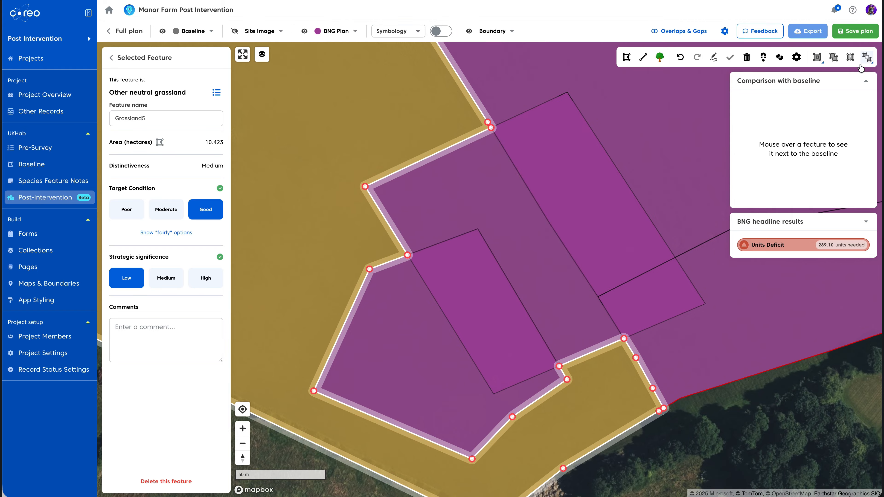
{"action": "left_click", "coordinate": [381, 331]}
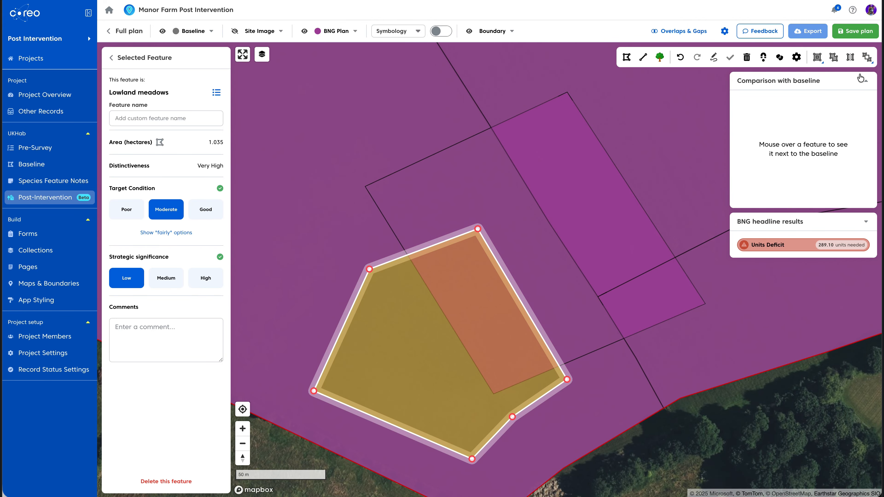
{"action": "left_click", "coordinate": [766, 296]}
{"action": "left_click", "coordinate": [700, 139]}
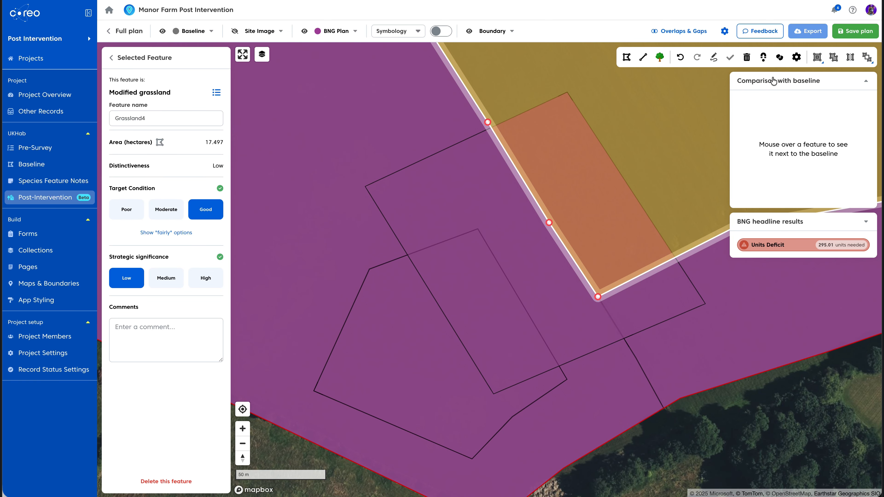
{"action": "left_click", "coordinate": [868, 58]}
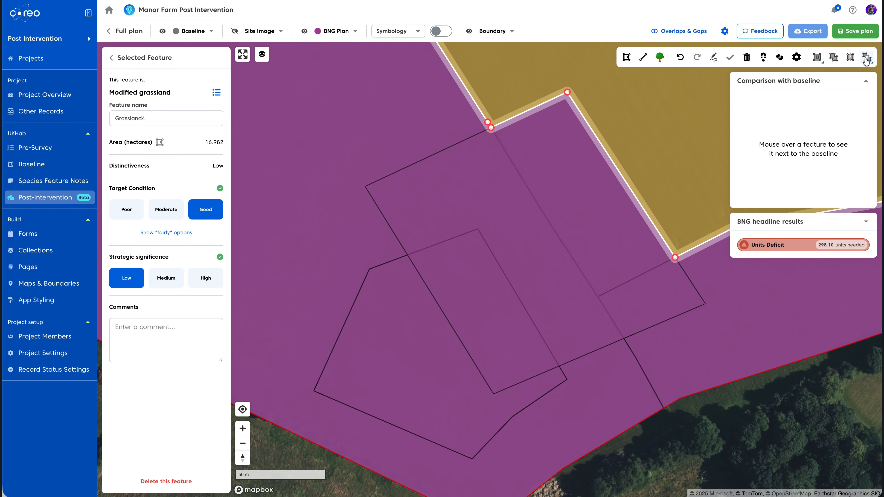
{"action": "left_click", "coordinate": [534, 224]}
Hide the baseline, select the woodland strip and the unassigned polygon by the pond, and apply the cut tool
{"action": "left_click", "coordinate": [162, 30]}
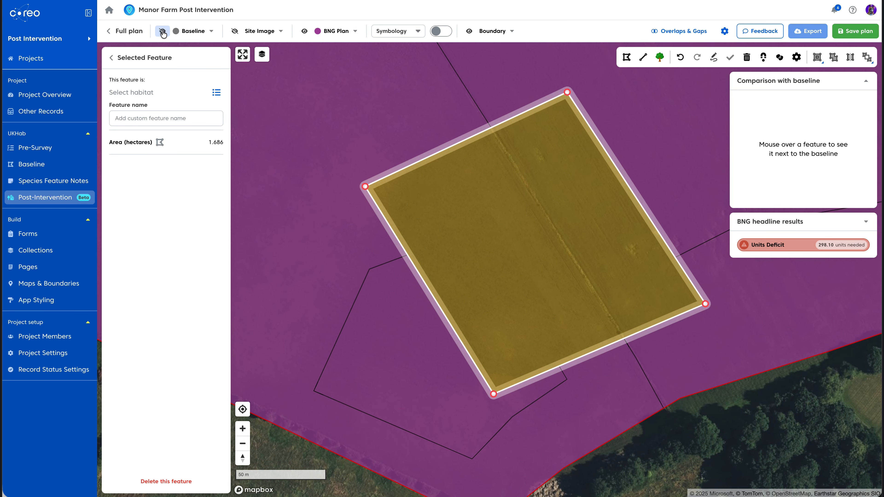
{"action": "left_click", "coordinate": [733, 433]}
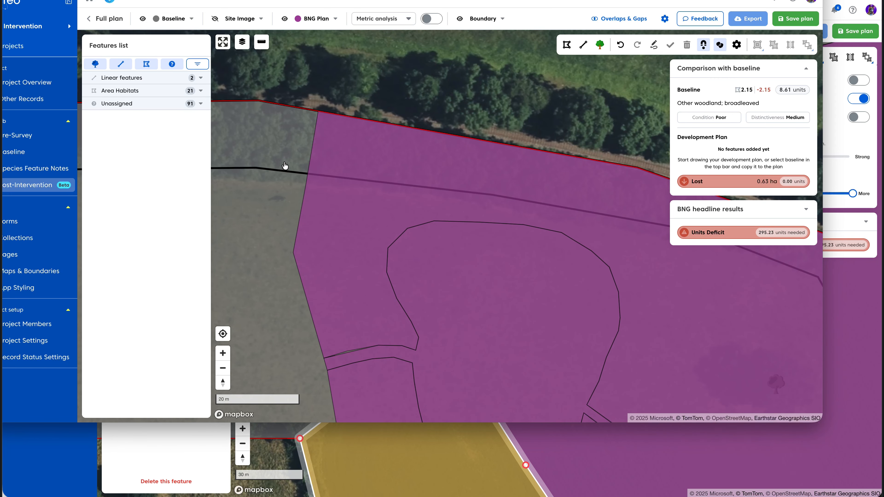
{"action": "left_click", "coordinate": [285, 165]}
{"action": "left_click", "coordinate": [284, 146]}
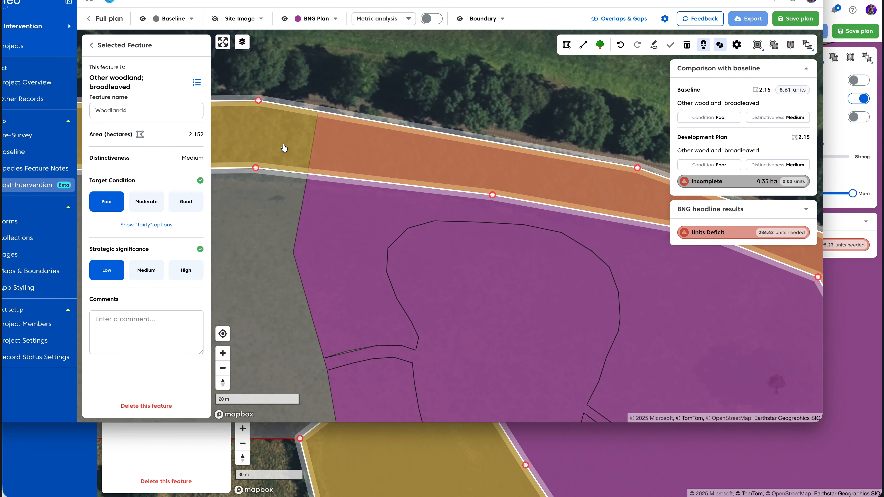
{"action": "left_click", "coordinate": [349, 213]}
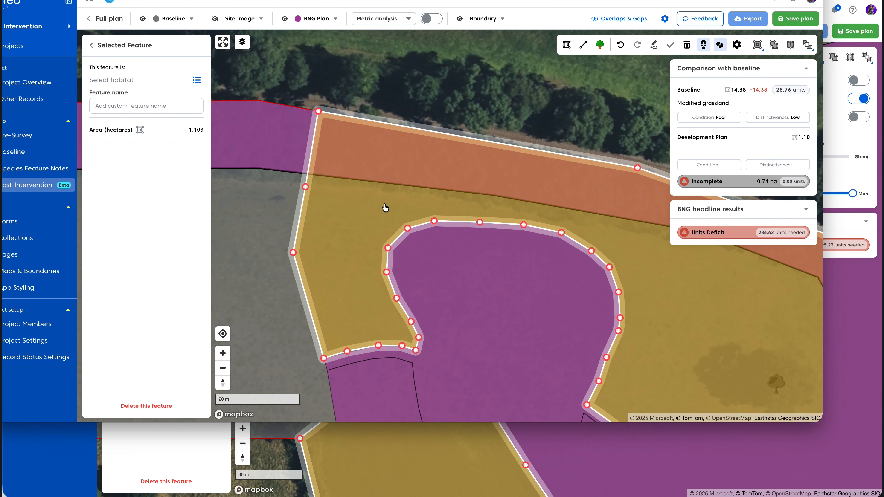
{"action": "left_click", "coordinate": [806, 49]}
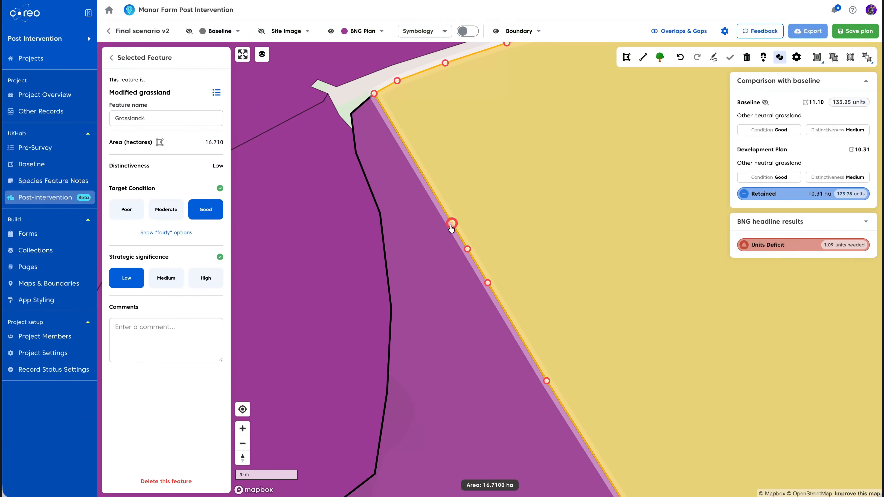
Open the linear features list, select Hedge3 and split it about 0.045 km from its northern end
{"action": "left_click", "coordinate": [431, 230]}
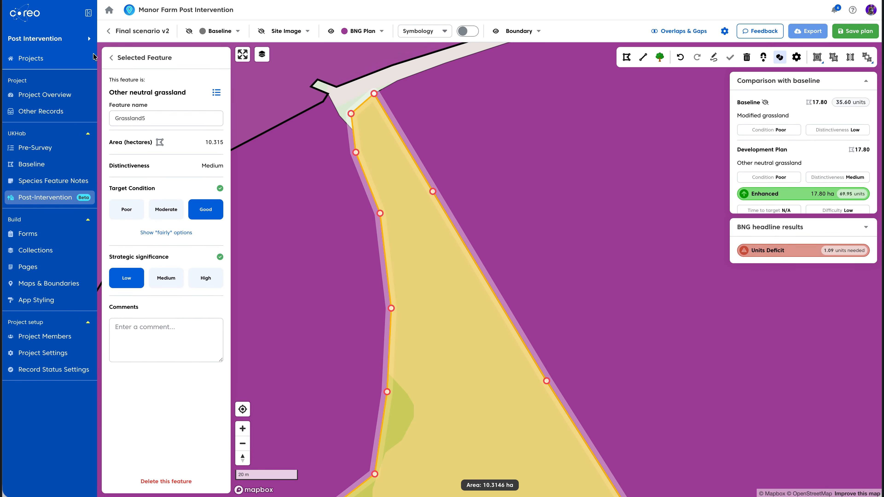
{"action": "left_click", "coordinate": [110, 57]}
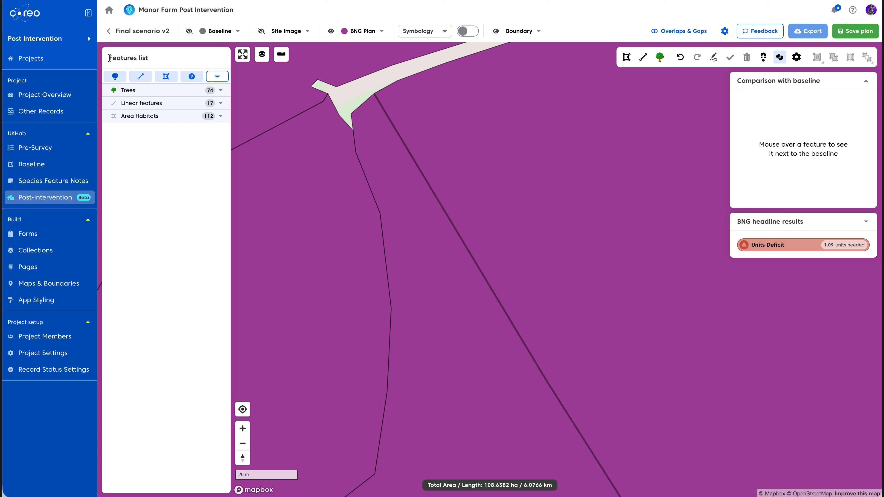
{"action": "left_click", "coordinate": [137, 76]}
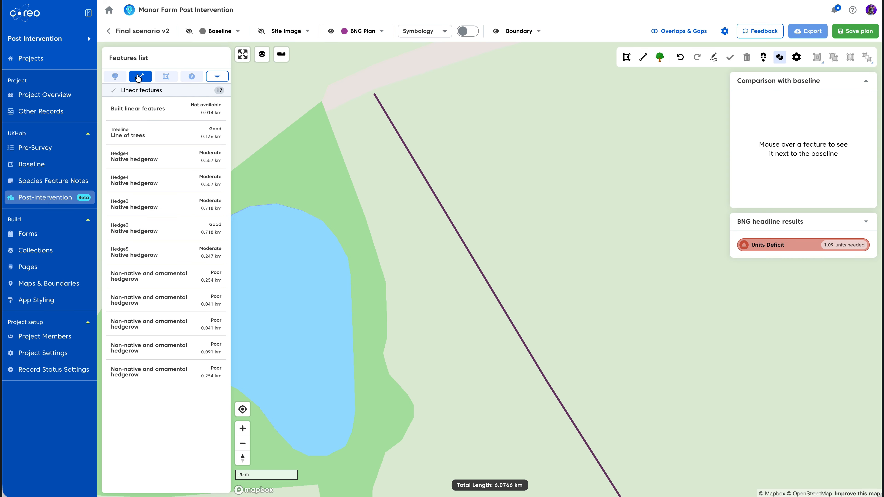
{"action": "left_click", "coordinate": [435, 195]}
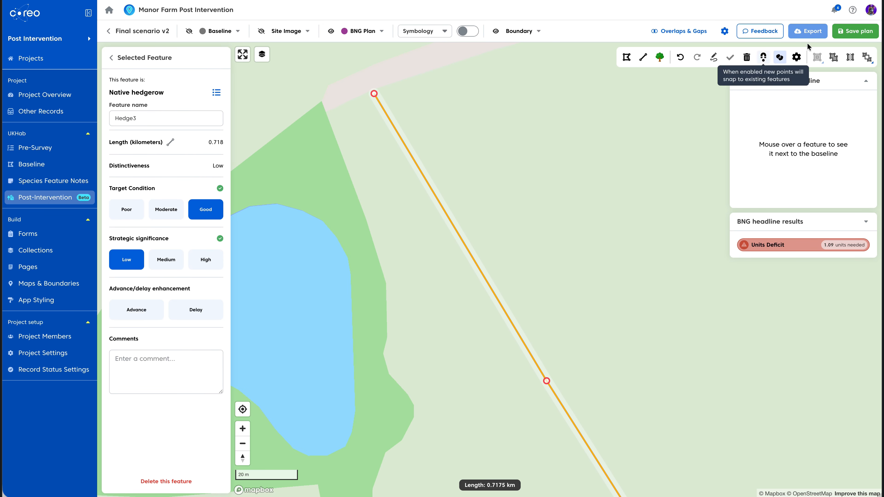
{"action": "left_click", "coordinate": [851, 58]}
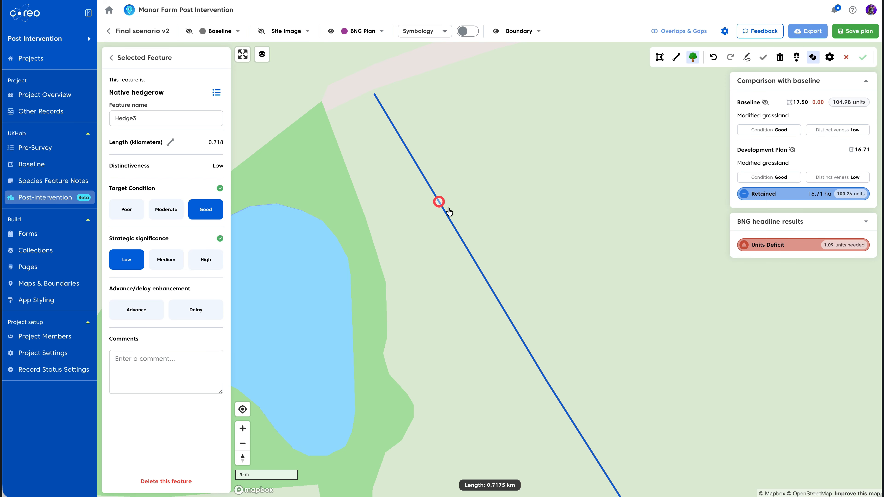
{"action": "left_click", "coordinate": [447, 215]}
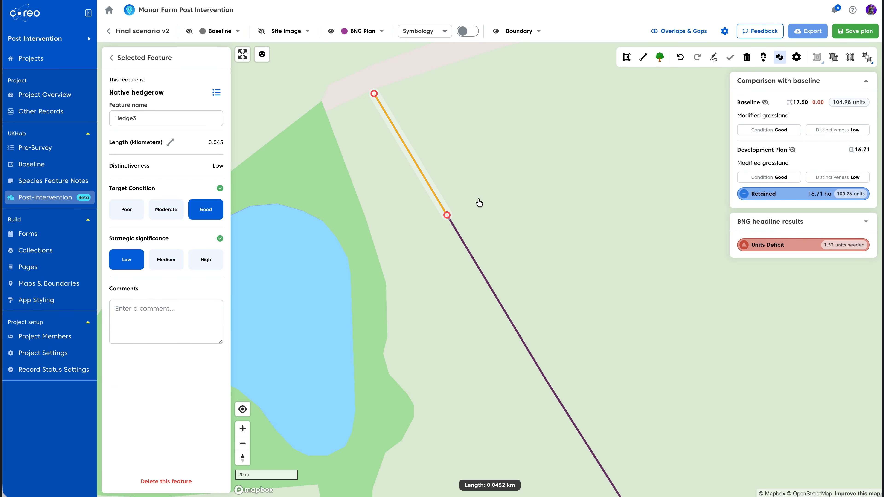
{"action": "left_click", "coordinate": [472, 257]}
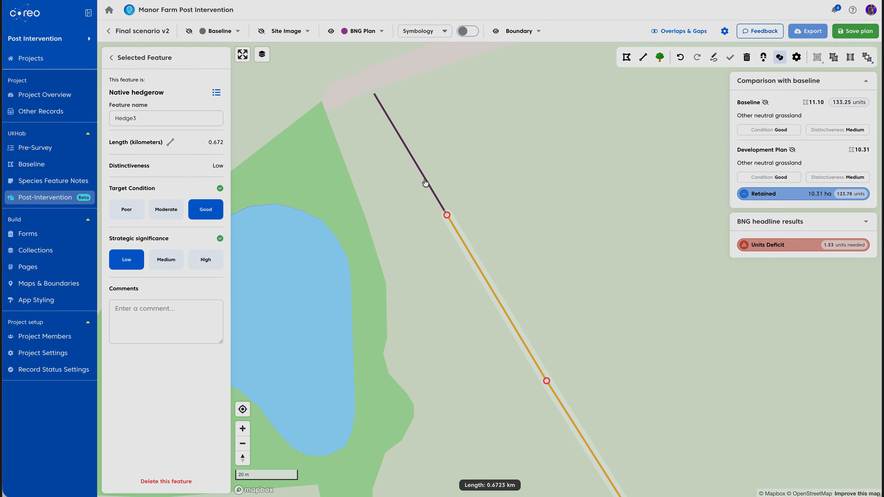